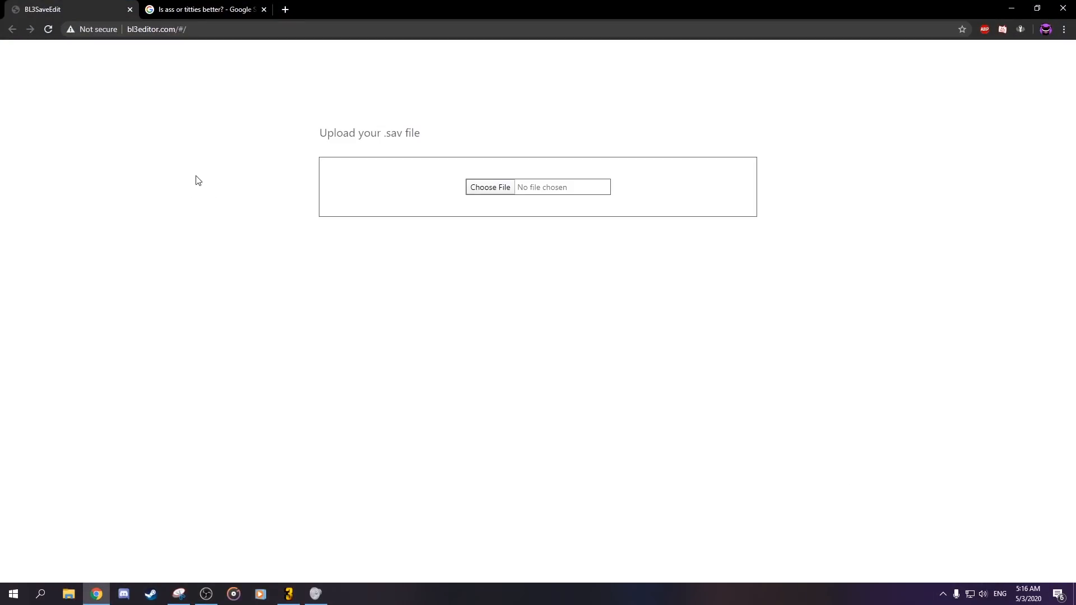
- Switch to Borderlands 3, load the level 57 FL4K character from the character list, and return to the save editor
{"action": "left_click", "coordinate": [289, 594]}
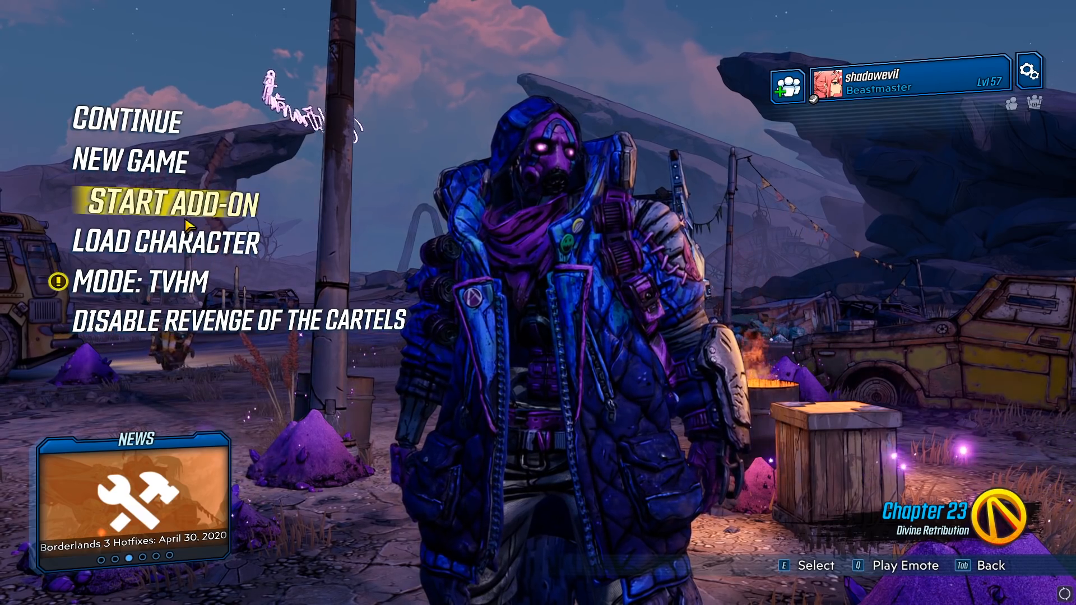
{"action": "left_click", "coordinate": [168, 242]}
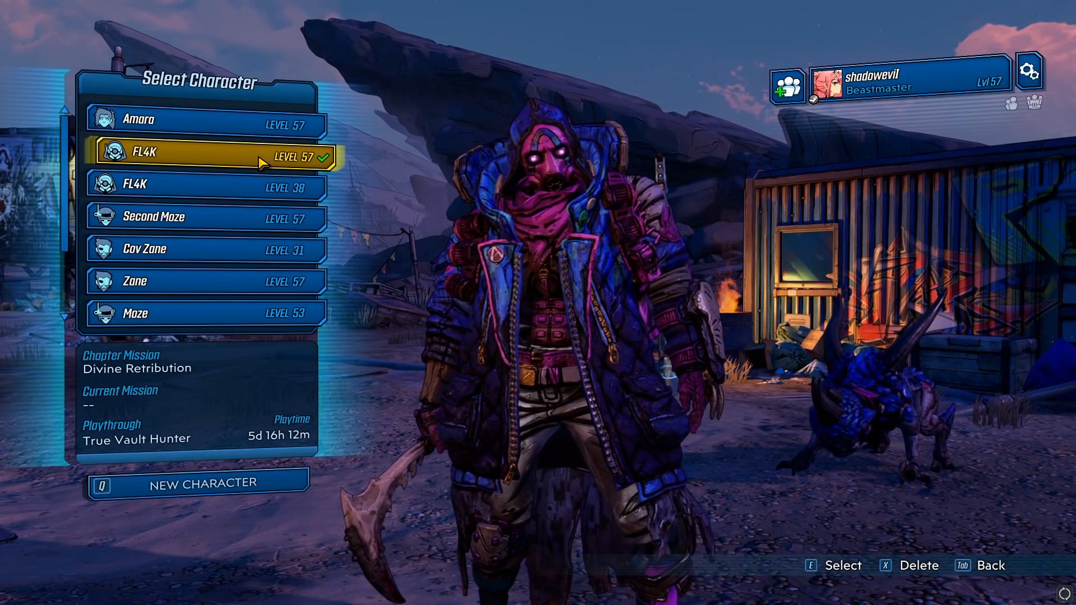
{"action": "left_click", "coordinate": [295, 157]}
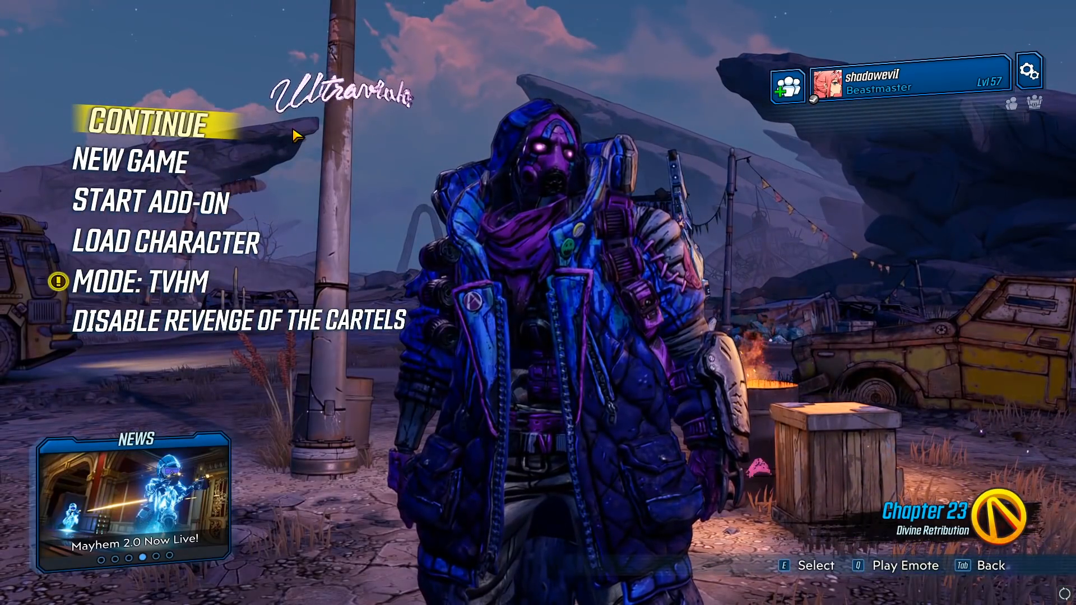
{"action": "key", "text": "alt+Tab"}
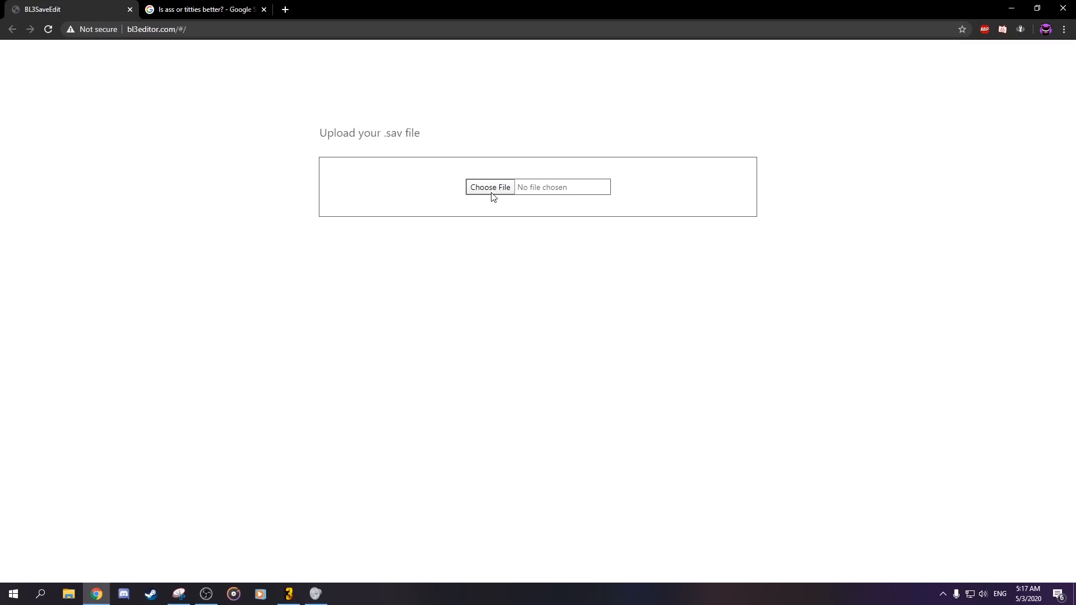
- Upload the save file 3.sav from the Borderlands 3 SaveGames folder to the save editor
{"action": "left_click_drag", "start_coordinate": [195, 33], "coordinate": [97, 31]}
{"action": "left_click", "coordinate": [192, 194]}
{"action": "left_click_drag", "start_coordinate": [224, 30], "coordinate": [10, 15]}
{"action": "left_click", "coordinate": [385, 176]}
{"action": "left_click", "coordinate": [480, 189]}
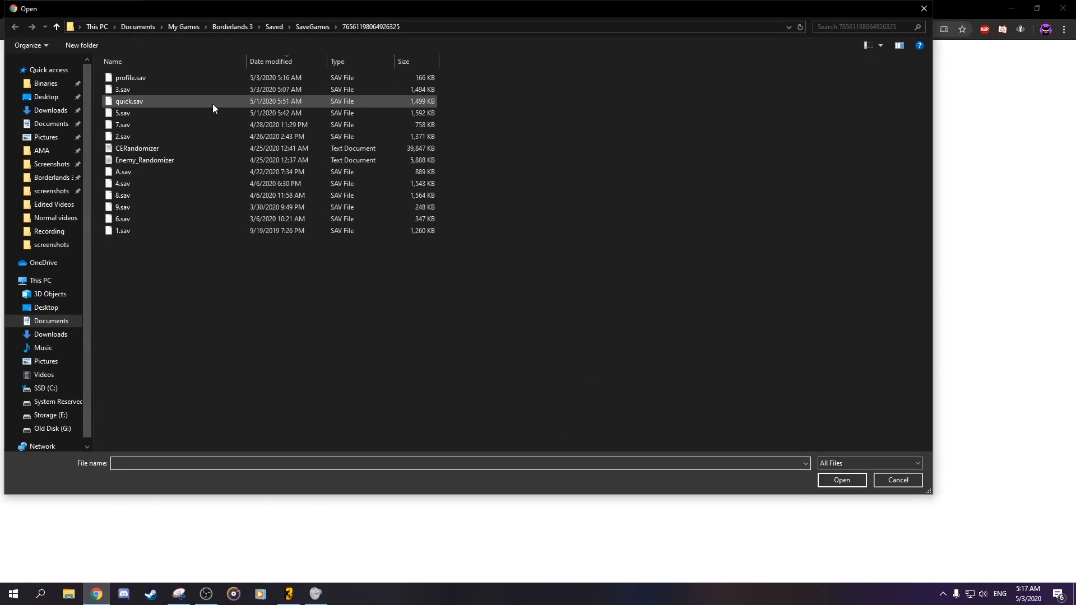
{"action": "left_click", "coordinate": [240, 90]}
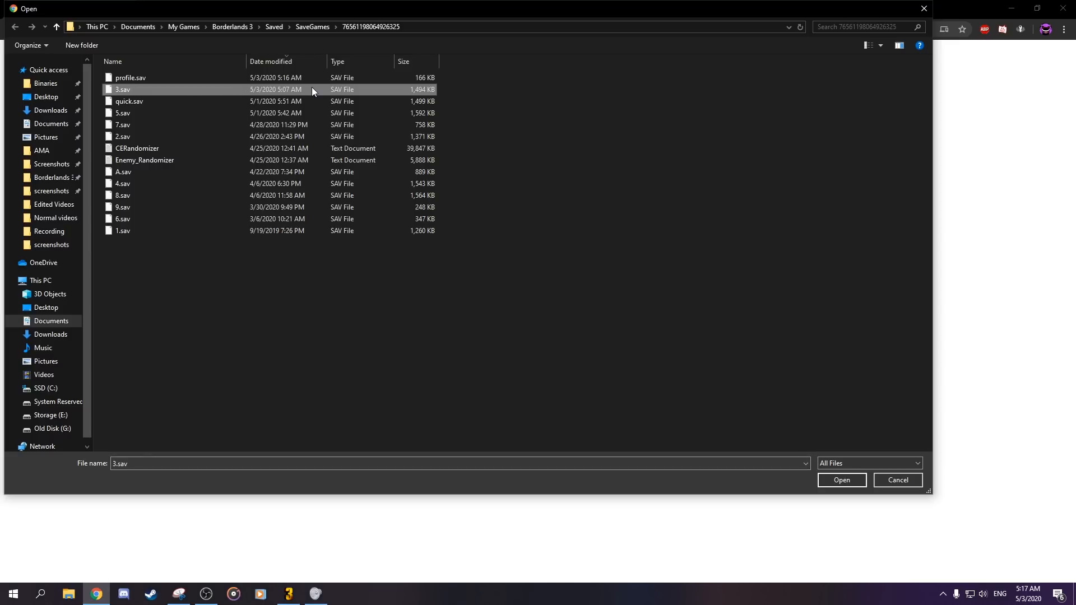
{"action": "double_click", "coordinate": [303, 88]}
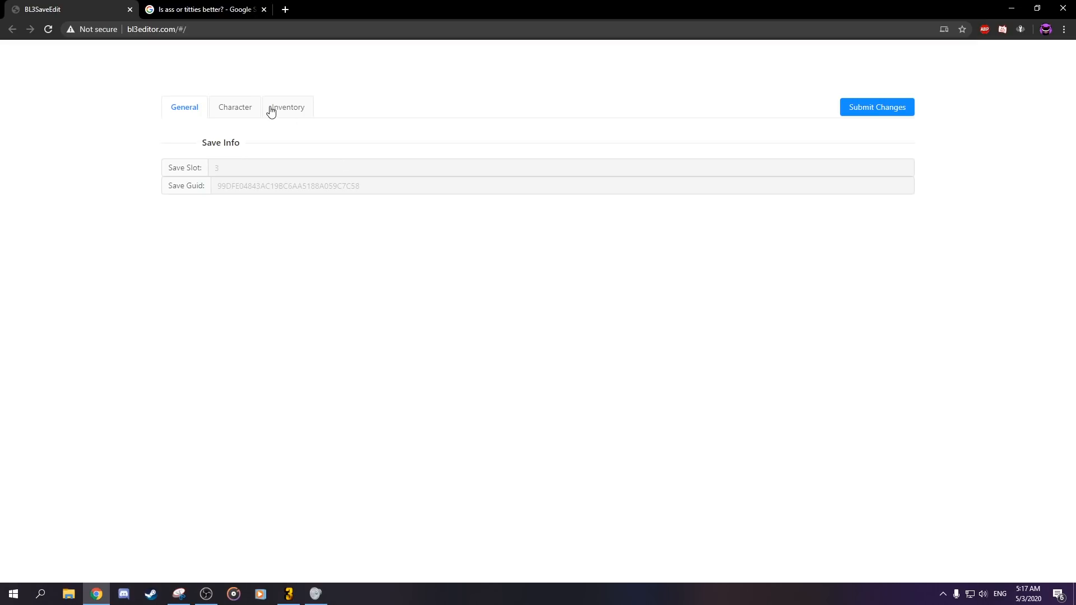
- Examine the character's editable settings, including name, level, customizations, slots, SDU levels and currency
{"action": "left_click", "coordinate": [243, 107]}
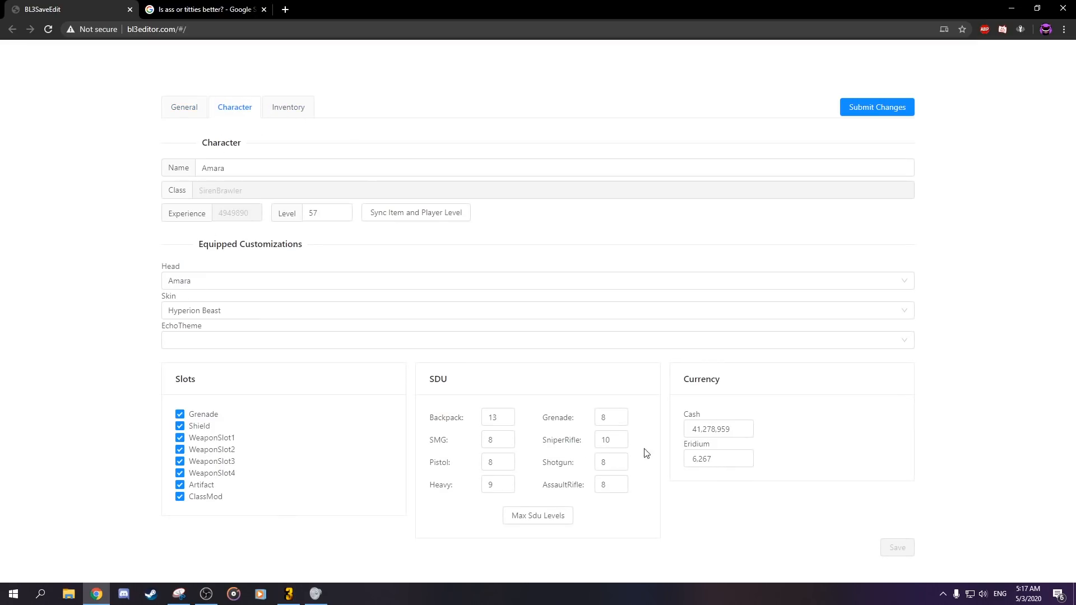
{"action": "left_click", "coordinate": [185, 105]}
{"action": "left_click", "coordinate": [240, 112]}
{"action": "left_click", "coordinate": [284, 110]}
{"action": "left_click", "coordinate": [194, 114]}
{"action": "left_click", "coordinate": [242, 111]}
{"action": "left_click", "coordinate": [256, 170]}
{"action": "left_click", "coordinate": [261, 242]}
{"action": "left_click", "coordinate": [329, 215]}
{"action": "left_click", "coordinate": [334, 240]}
{"action": "left_click_drag", "start_coordinate": [695, 463], "coordinate": [569, 430]}
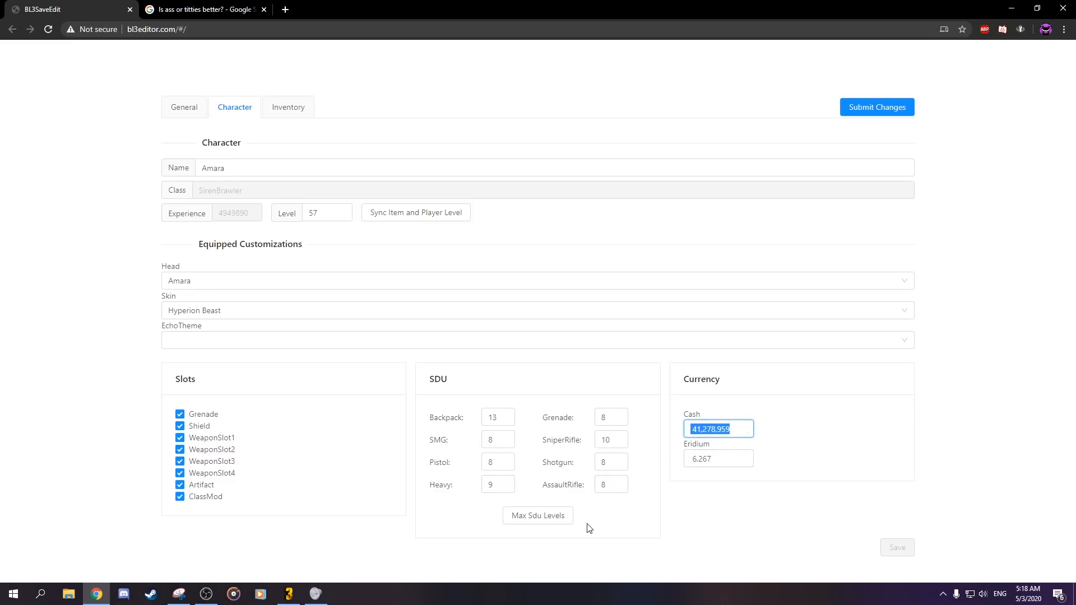
{"action": "left_click", "coordinate": [276, 523]}
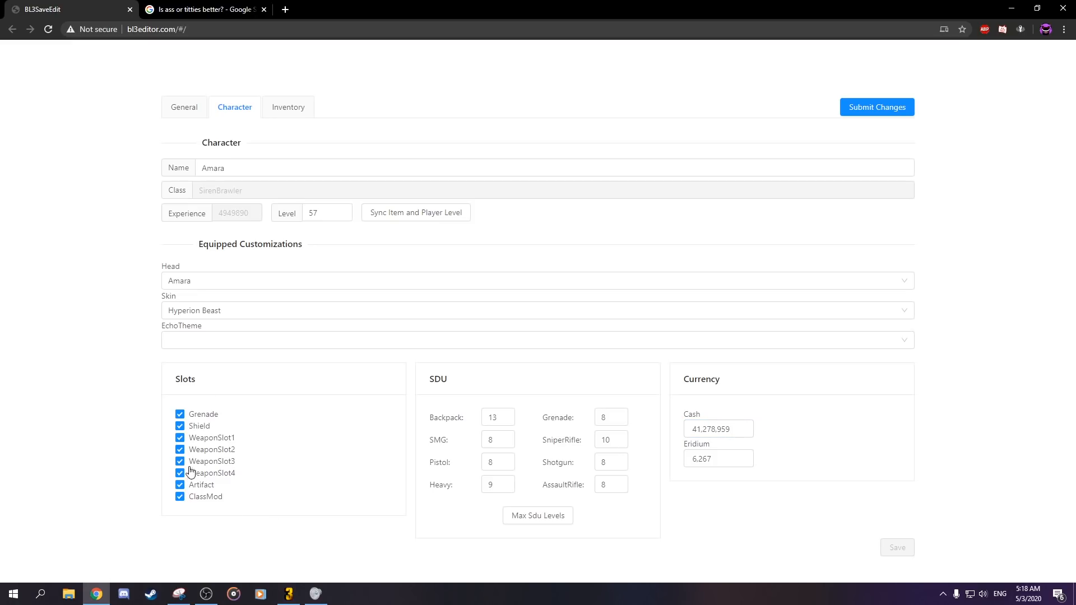
- Open the inventory and expand the equipped Monarch assault rifle to show its details
{"action": "left_click", "coordinate": [297, 109]}
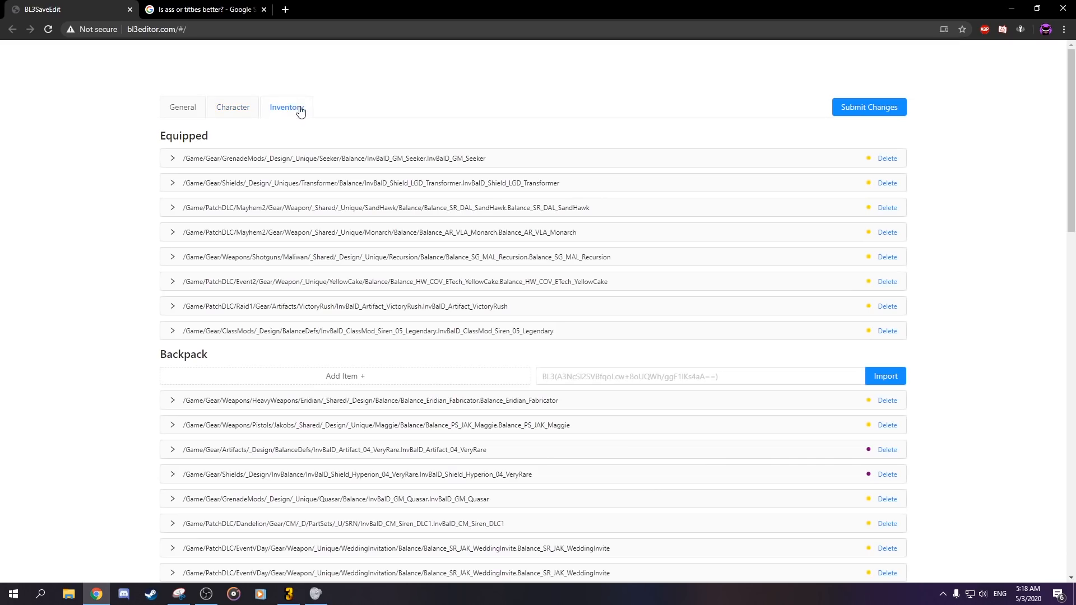
{"action": "scroll", "coordinate": [350, 213], "scroll_direction": "down", "scroll_amount": 10}
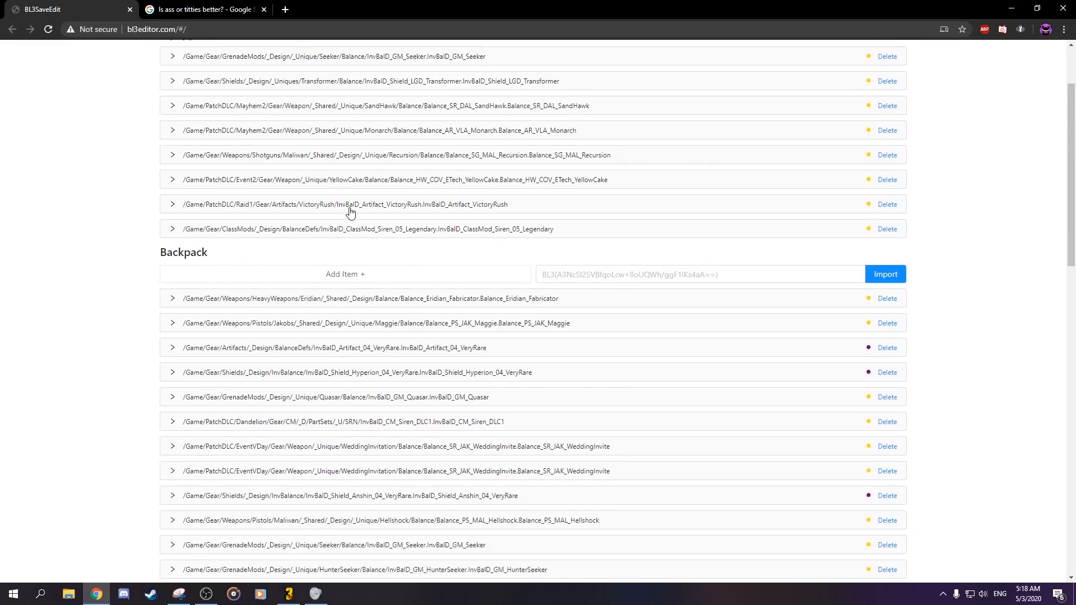
{"action": "scroll", "coordinate": [354, 217], "scroll_direction": "up", "scroll_amount": 8}
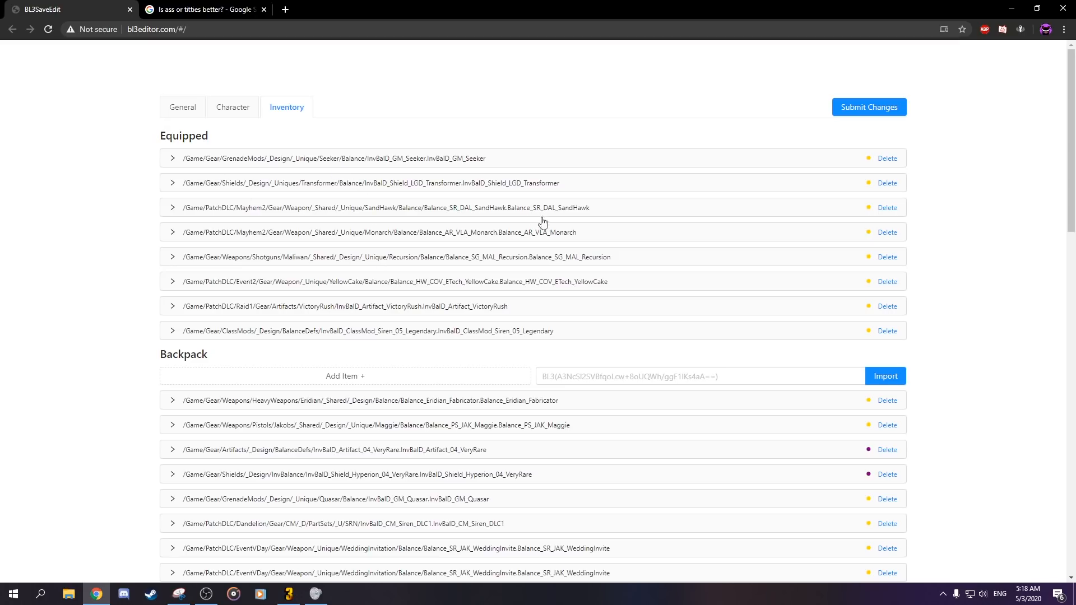
{"action": "left_click", "coordinate": [555, 232]}
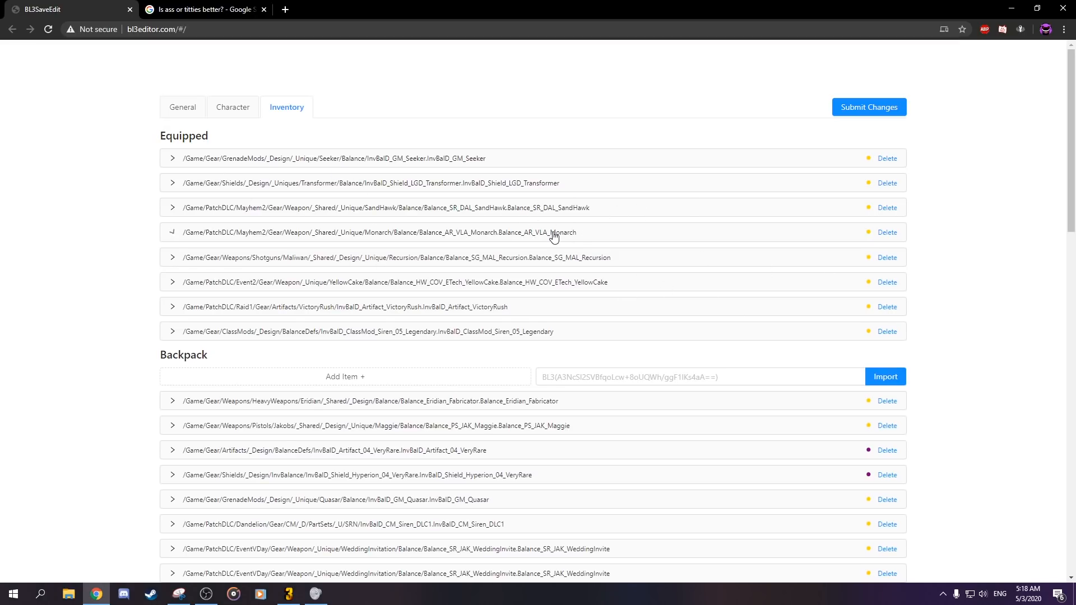
{"action": "scroll", "coordinate": [532, 244], "scroll_direction": "down", "scroll_amount": 1}
{"action": "scroll", "coordinate": [531, 241], "scroll_direction": "down", "scroll_amount": 1}
{"action": "scroll", "coordinate": [512, 217], "scroll_direction": "up", "scroll_amount": 1}
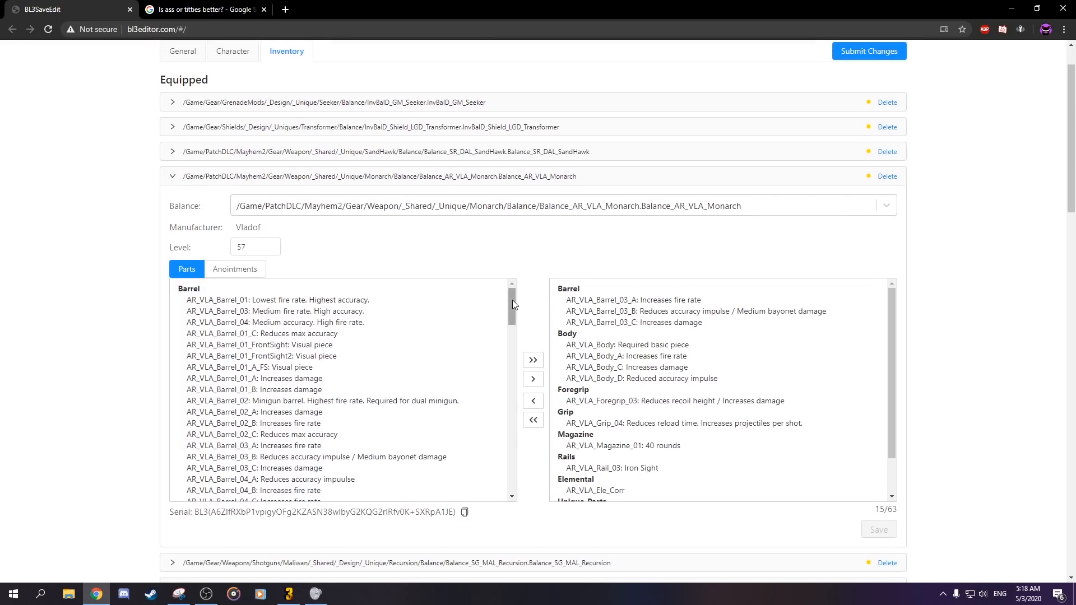
- Examine the available and installed parts of the Monarch, along with its part count
{"action": "left_click_drag", "start_coordinate": [512, 305], "coordinate": [348, 272]}
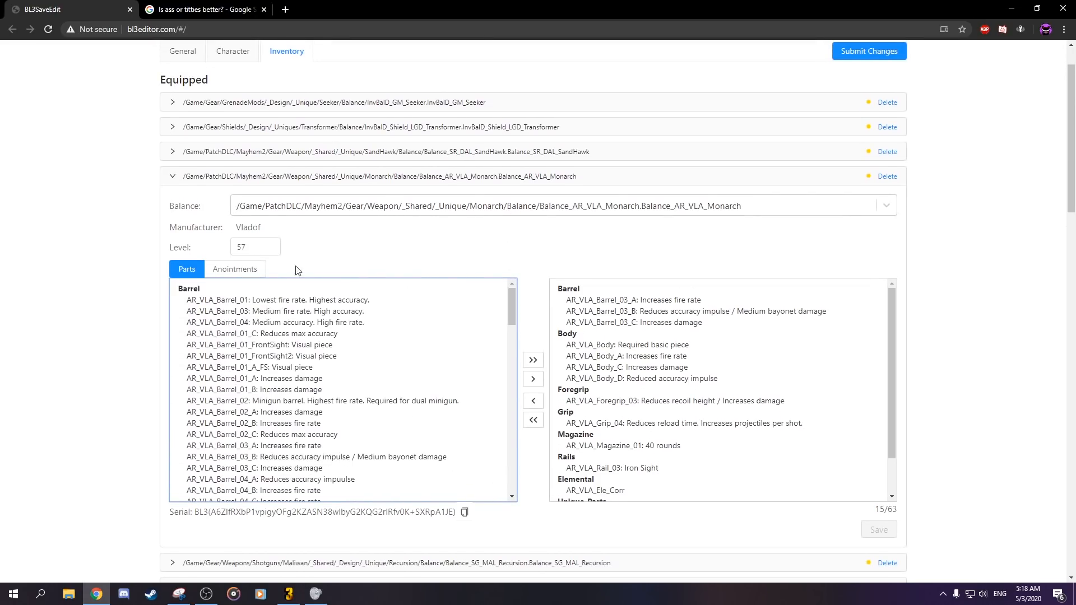
{"action": "mouse_move", "coordinate": [511, 319]}
{"action": "left_mouse_down"}
{"action": "mouse_move", "coordinate": [505, 488]}
{"action": "mouse_move", "coordinate": [511, 303]}
{"action": "left_mouse_up"}
{"action": "left_click_drag", "start_coordinate": [891, 318], "coordinate": [889, 274]}
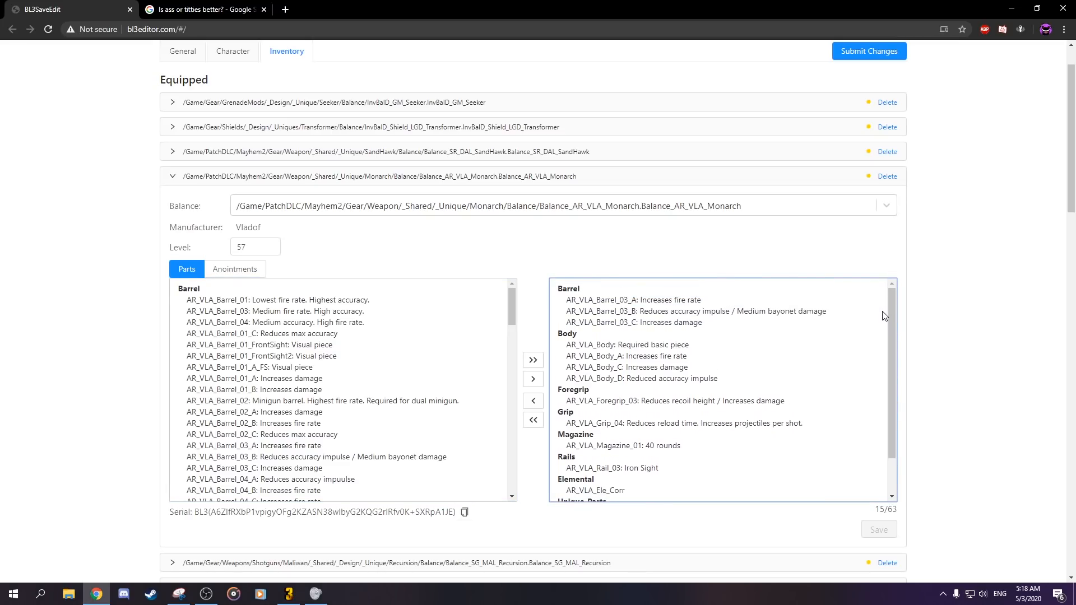
{"action": "scroll", "coordinate": [884, 348], "scroll_direction": "down", "scroll_amount": 2}
{"action": "left_click_drag", "start_coordinate": [879, 508], "coordinate": [901, 510]}
{"action": "left_click", "coordinate": [873, 510]}
{"action": "left_click", "coordinate": [823, 514]}
{"action": "scroll", "coordinate": [765, 448], "scroll_direction": "up", "scroll_amount": 1}
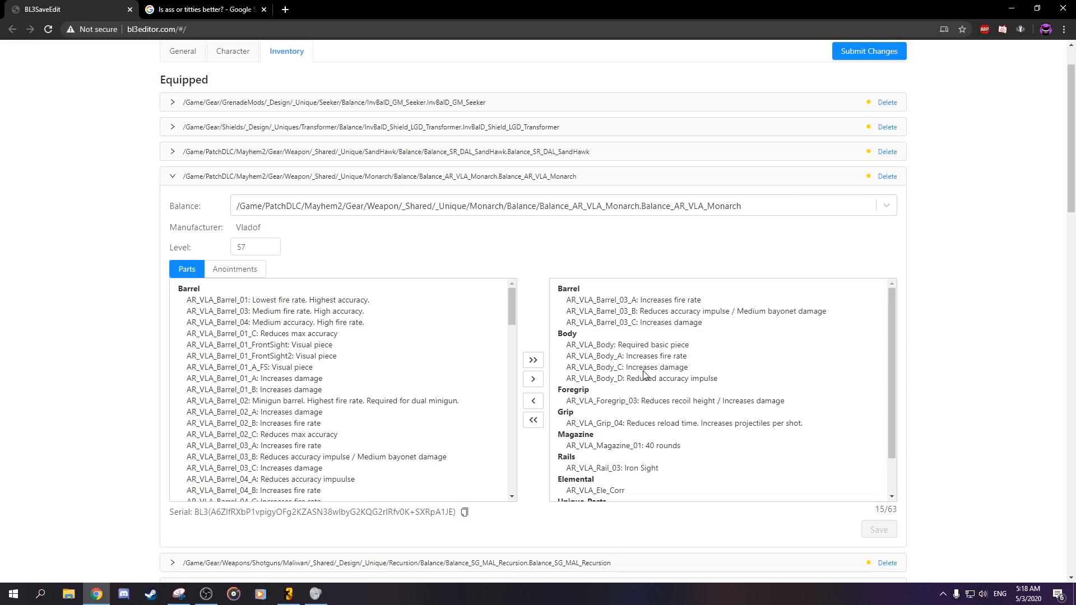
{"action": "scroll", "coordinate": [641, 356], "scroll_direction": "down", "scroll_amount": 1}
{"action": "scroll", "coordinate": [641, 356], "scroll_direction": "up", "scroll_amount": 1}
{"action": "scroll", "coordinate": [707, 356], "scroll_direction": "down", "scroll_amount": 2}
{"action": "scroll", "coordinate": [700, 358], "scroll_direction": "up", "scroll_amount": 2}
{"action": "scroll", "coordinate": [700, 360], "scroll_direction": "down", "scroll_amount": 2}
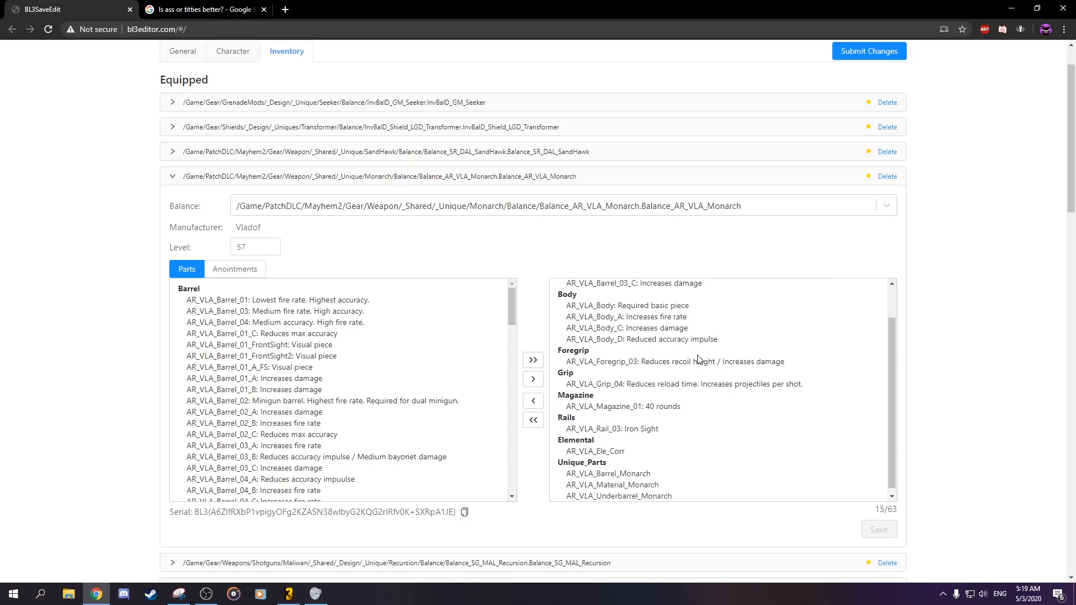
{"action": "scroll", "coordinate": [700, 359], "scroll_direction": "up", "scroll_amount": 2}
{"action": "scroll", "coordinate": [700, 360], "scroll_direction": "down", "scroll_amount": 2}
{"action": "scroll", "coordinate": [700, 360], "scroll_direction": "up", "scroll_amount": 2}
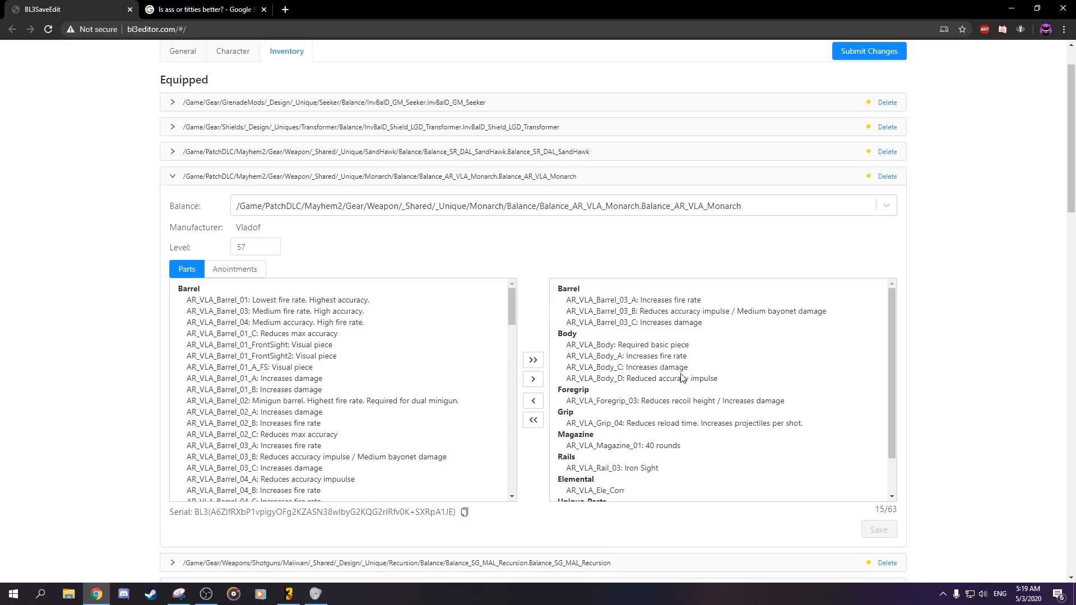
{"action": "scroll", "coordinate": [683, 378], "scroll_direction": "down", "scroll_amount": 2}
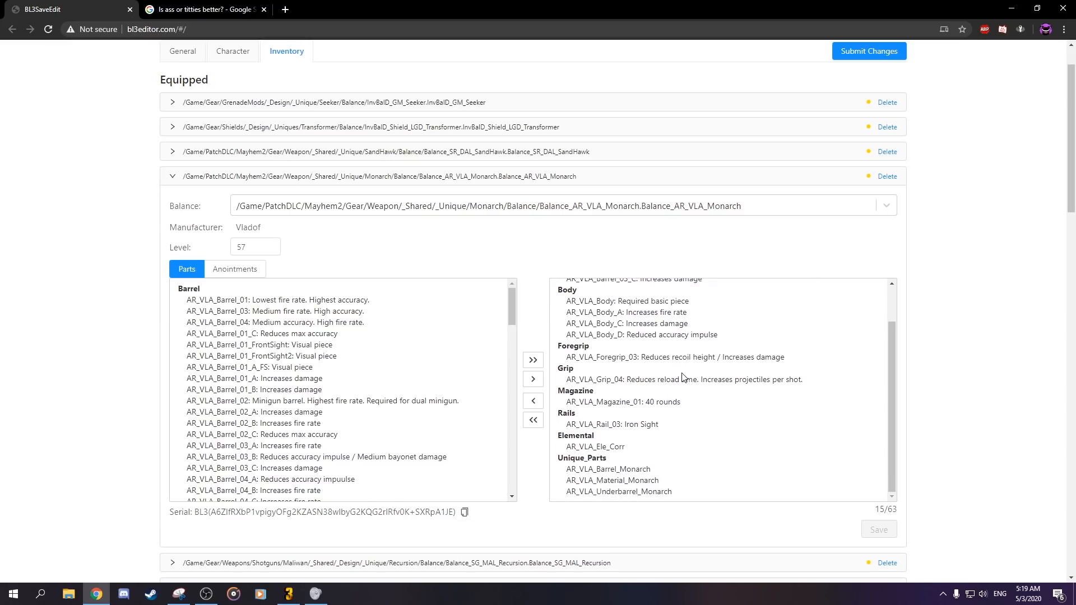
{"action": "mouse_move", "coordinate": [512, 306]}
{"action": "left_mouse_down"}
{"action": "mouse_move", "coordinate": [513, 495]}
{"action": "mouse_move", "coordinate": [510, 300]}
{"action": "left_mouse_up"}
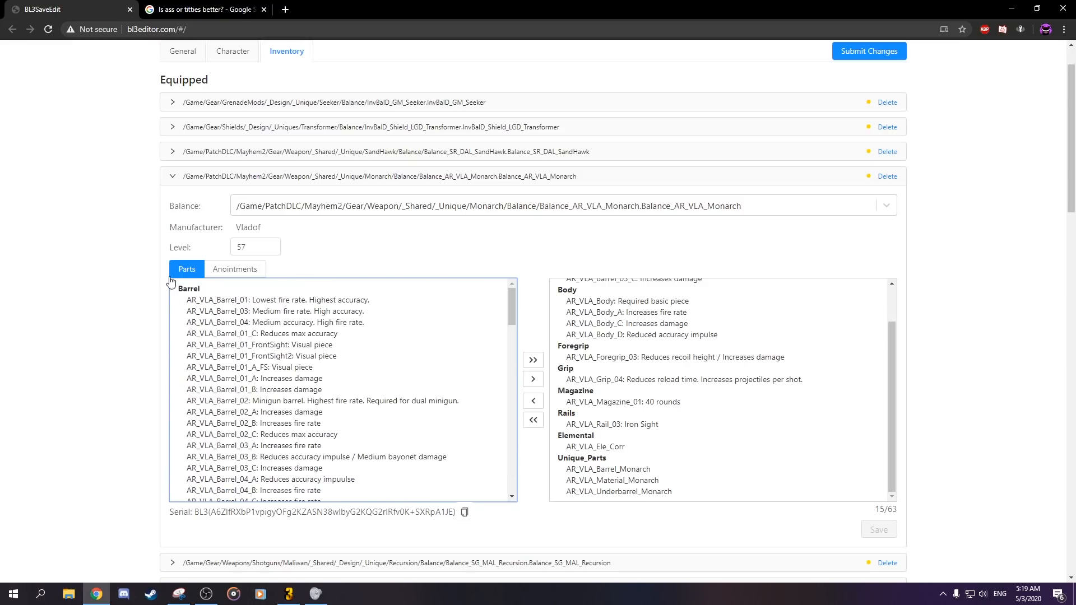
- Show the Monarch's anointments and look through the available ones down to the weapon Mayhem level parts
{"action": "left_click", "coordinate": [231, 270]}
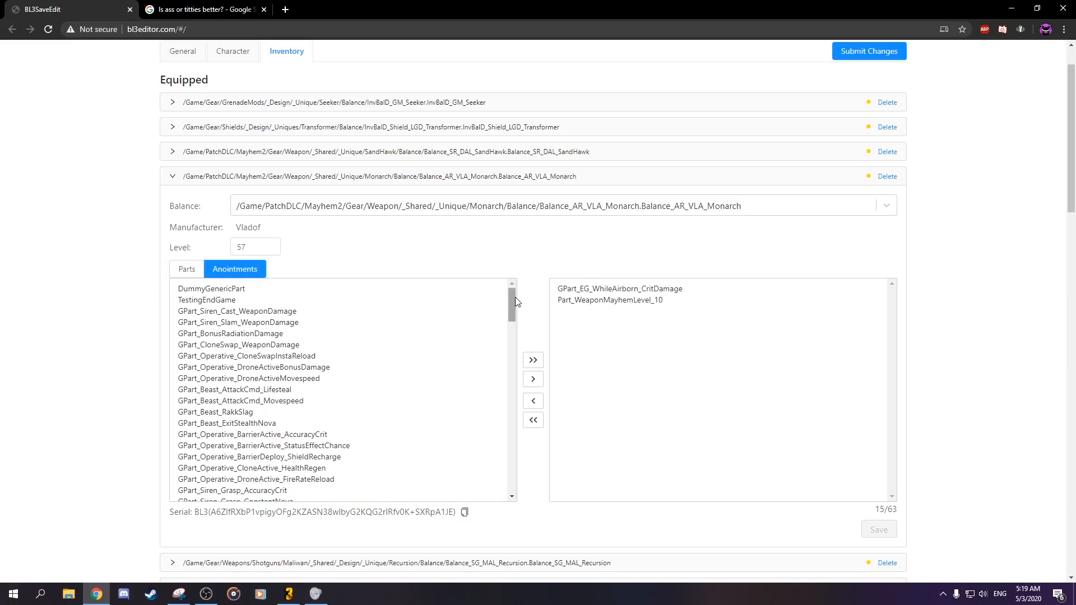
{"action": "left_click_drag", "start_coordinate": [509, 304], "coordinate": [511, 464]}
{"action": "left_click", "coordinate": [492, 466]}
{"action": "scroll", "coordinate": [499, 443], "scroll_direction": "down", "scroll_amount": 8}
{"action": "scroll", "coordinate": [617, 285], "scroll_direction": "up", "scroll_amount": 6}
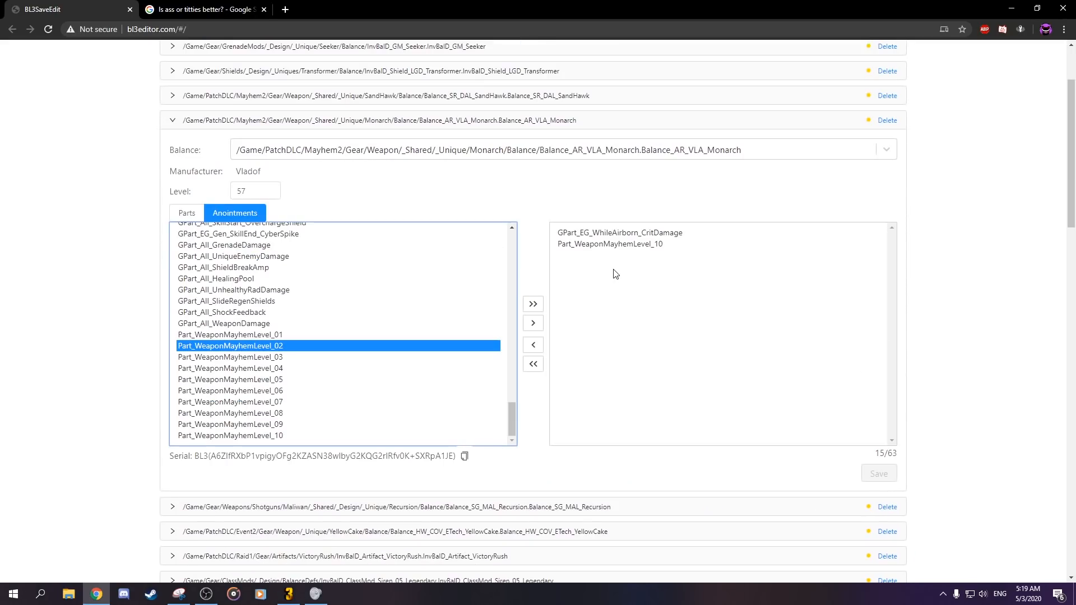
- Replace Part_WeaponMayhemLevel_10 on the Monarch with Part_WeaponMayhemLevel_09
{"action": "left_click", "coordinate": [613, 246]}
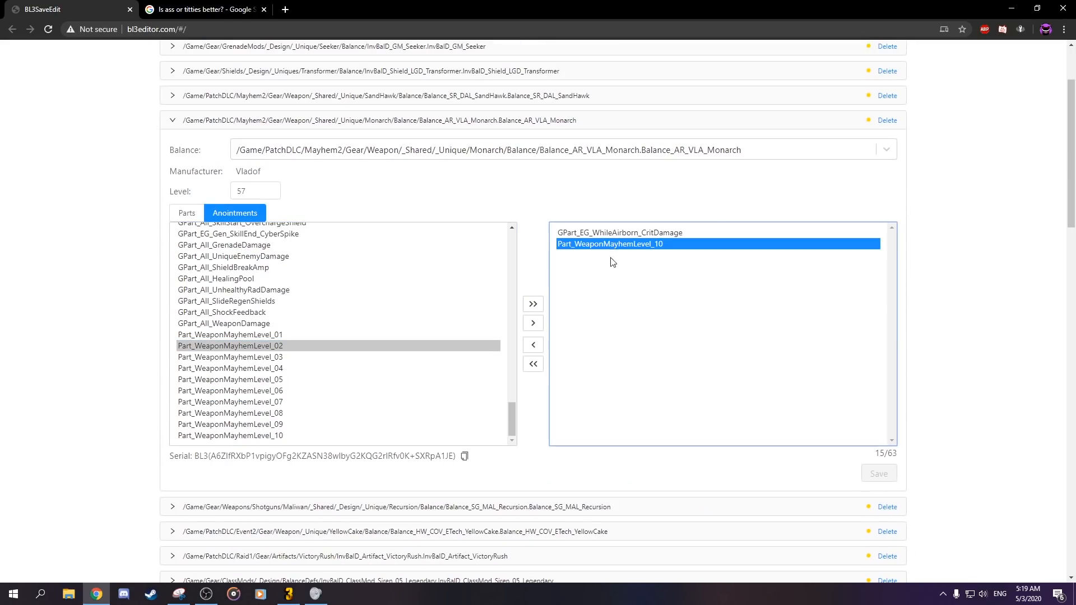
{"action": "left_click", "coordinate": [533, 345]}
{"action": "scroll", "coordinate": [277, 428], "scroll_direction": "down", "scroll_amount": 3}
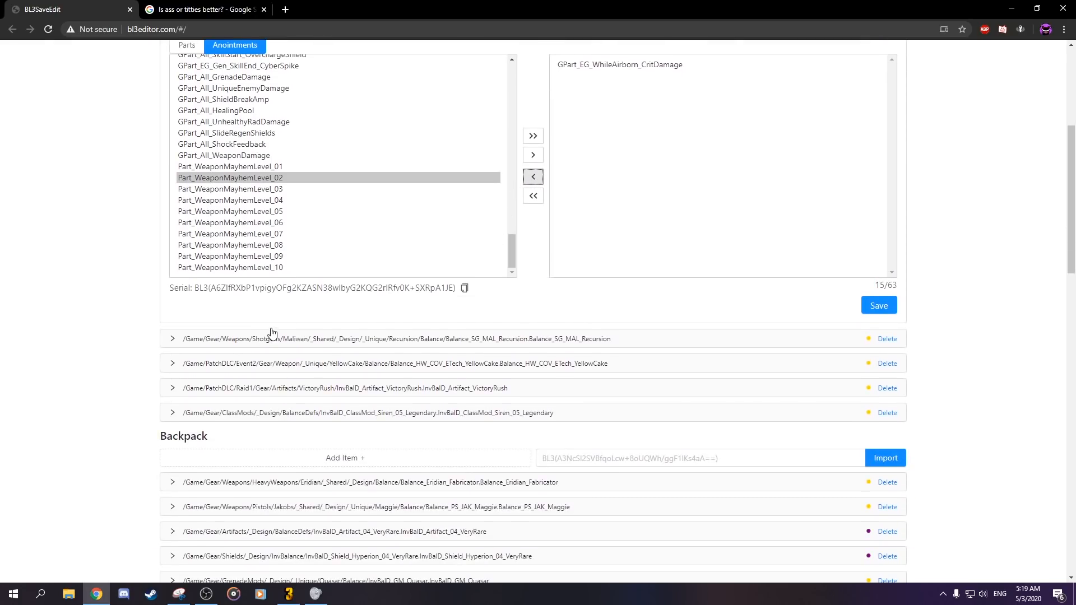
{"action": "left_click", "coordinate": [281, 258]}
{"action": "scroll", "coordinate": [543, 387], "scroll_direction": "up", "scroll_amount": 1}
{"action": "scroll", "coordinate": [543, 387], "scroll_direction": "up", "scroll_amount": 2}
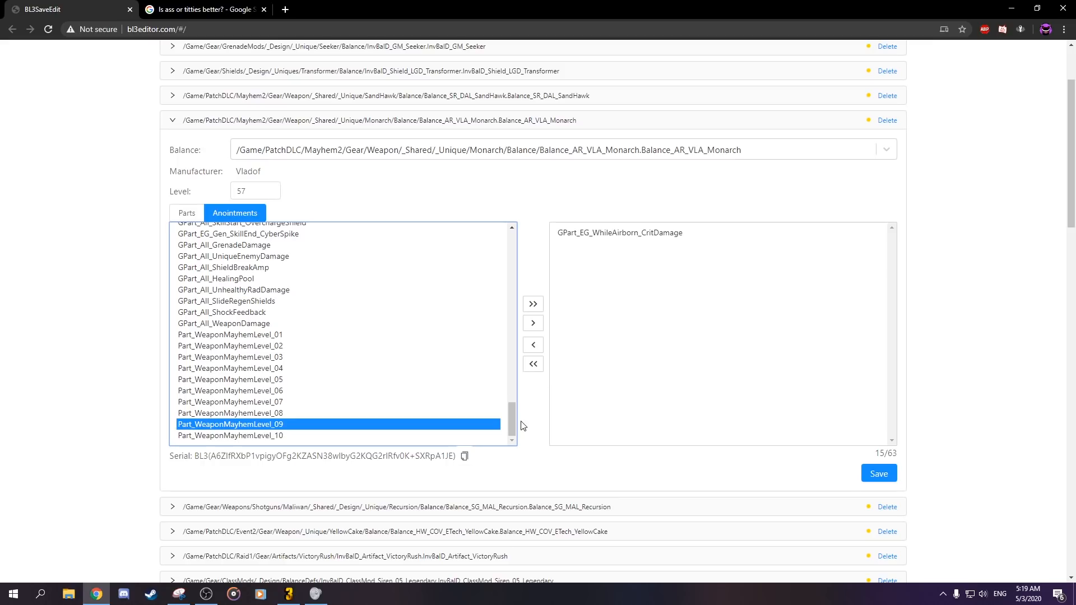
{"action": "left_click", "coordinate": [533, 323]}
- Remove Part_WeaponMayhemLevel_09 from the Monarch and add Part_WeaponMayhemLevel_10 back
{"action": "left_click", "coordinate": [639, 249]}
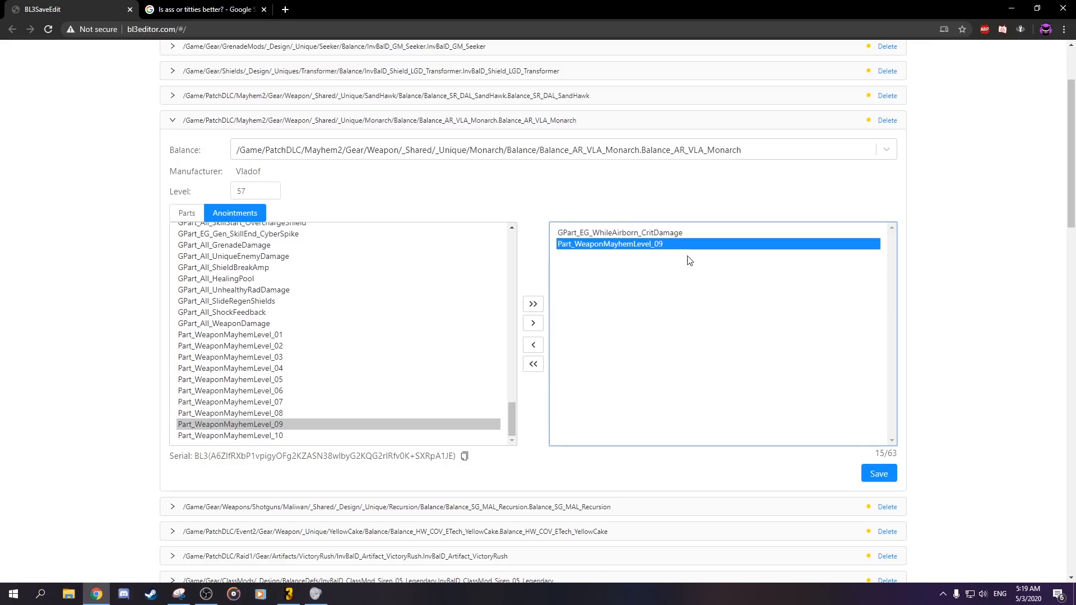
{"action": "left_click", "coordinate": [320, 436]}
{"action": "left_click", "coordinate": [534, 346]}
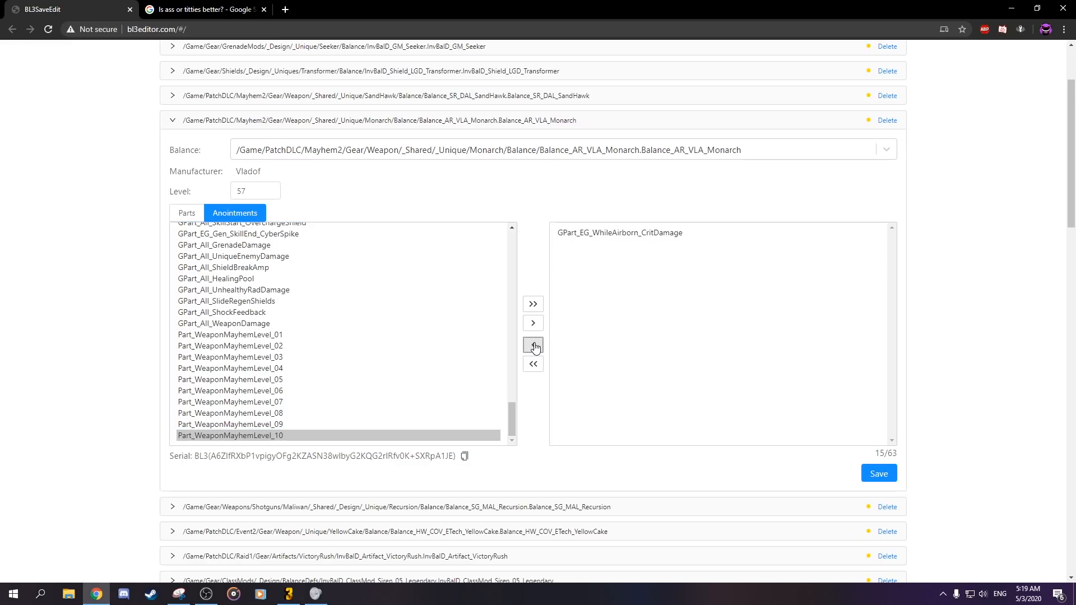
{"action": "left_click", "coordinate": [533, 323]}
{"action": "left_click", "coordinate": [637, 245]}
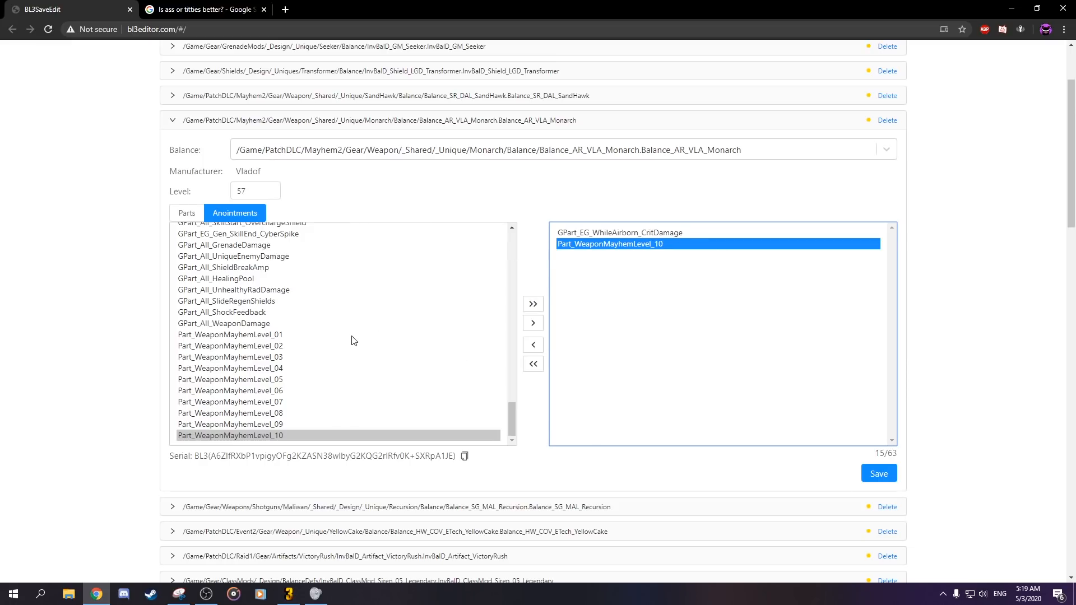
- Replace the Monarch's GPart_EG_WhileAirborn_CritDamage anointment with GPart_All_SkillEnd_WeaponDamage from the available anointments
{"action": "scroll", "coordinate": [338, 335], "scroll_direction": "up", "scroll_amount": 5}
{"action": "scroll", "coordinate": [338, 336], "scroll_direction": "down", "scroll_amount": 3}
{"action": "scroll", "coordinate": [338, 335], "scroll_direction": "up", "scroll_amount": 1}
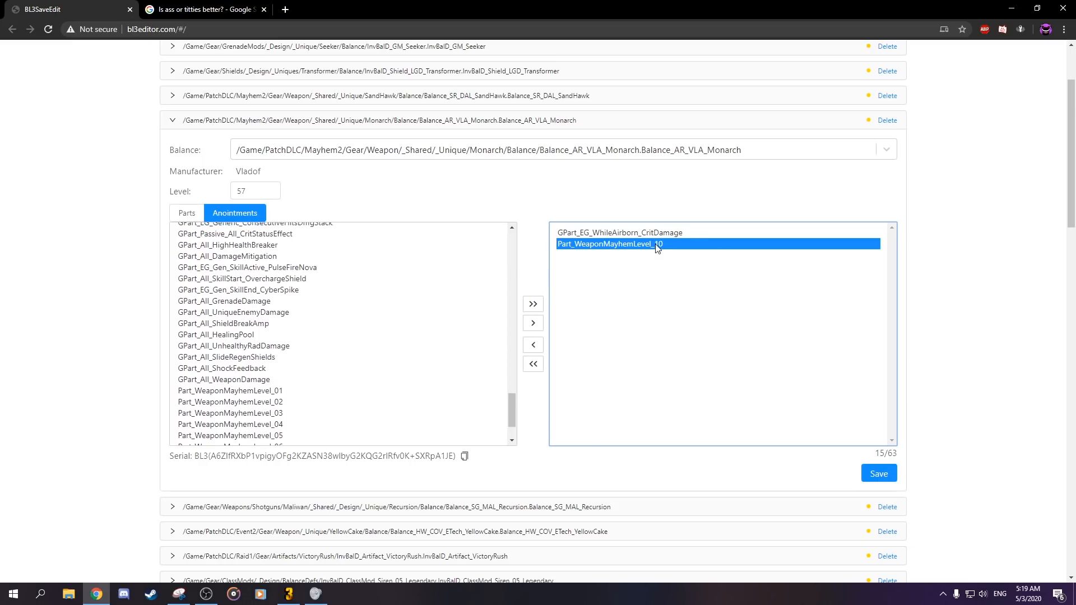
{"action": "left_click", "coordinate": [657, 233]}
{"action": "scroll", "coordinate": [533, 277], "scroll_direction": "up", "scroll_amount": 1}
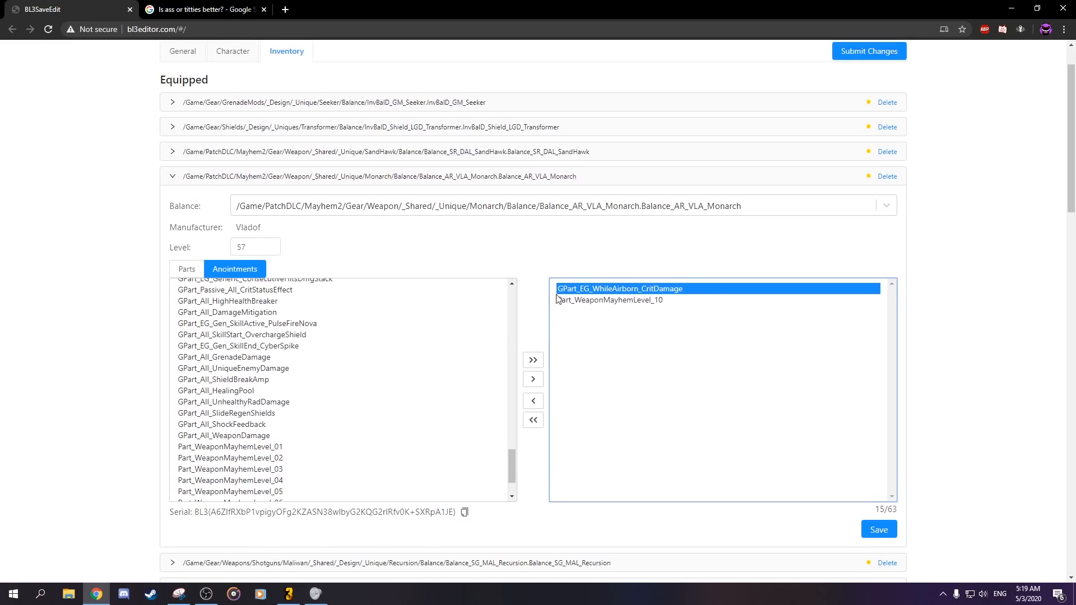
{"action": "left_click_drag", "start_coordinate": [507, 460], "coordinate": [515, 346]}
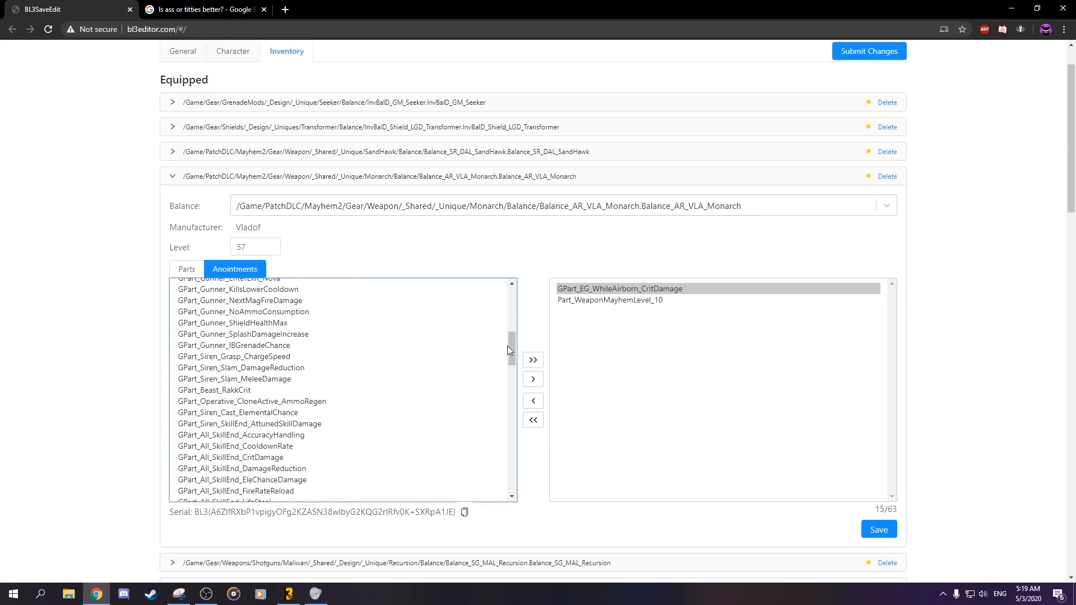
{"action": "left_click_drag", "start_coordinate": [506, 345], "coordinate": [514, 358]}
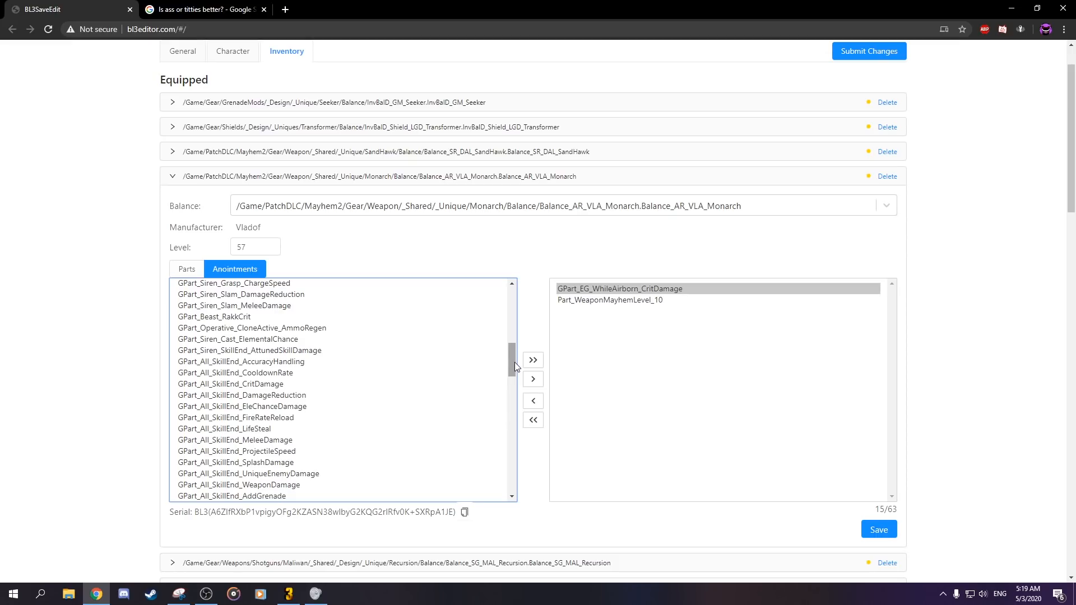
{"action": "scroll", "coordinate": [295, 412], "scroll_direction": "down", "scroll_amount": 1}
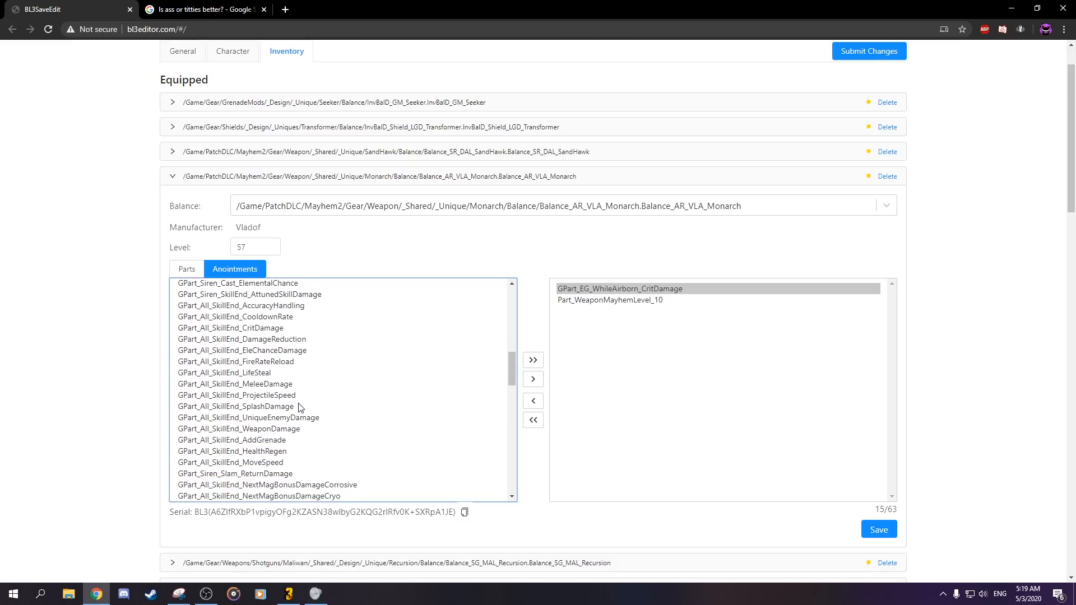
{"action": "scroll", "coordinate": [297, 409], "scroll_direction": "down", "scroll_amount": 1}
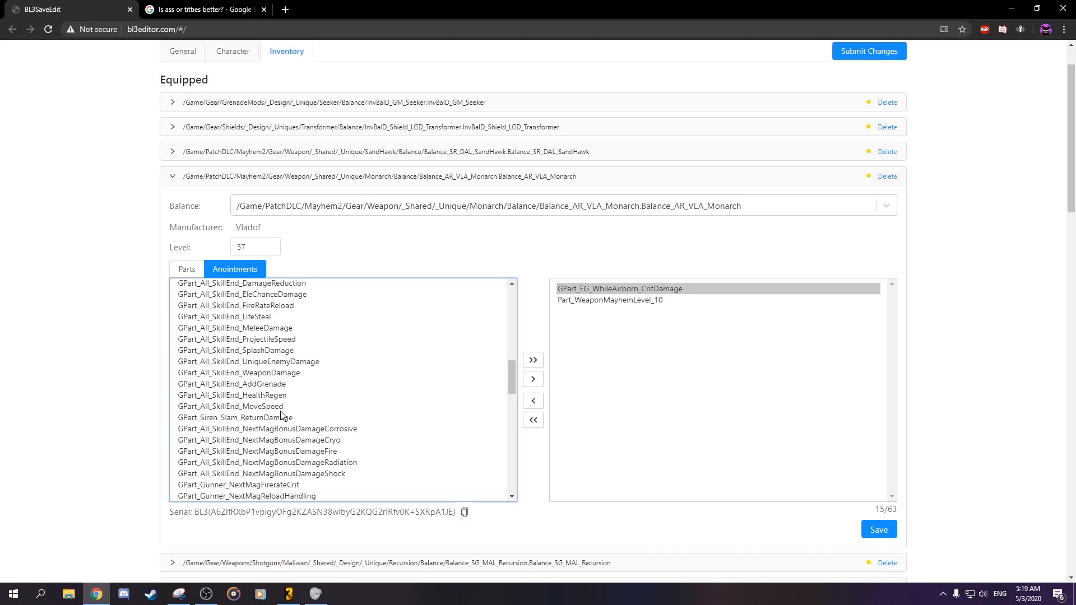
{"action": "scroll", "coordinate": [280, 410], "scroll_direction": "up", "scroll_amount": 1}
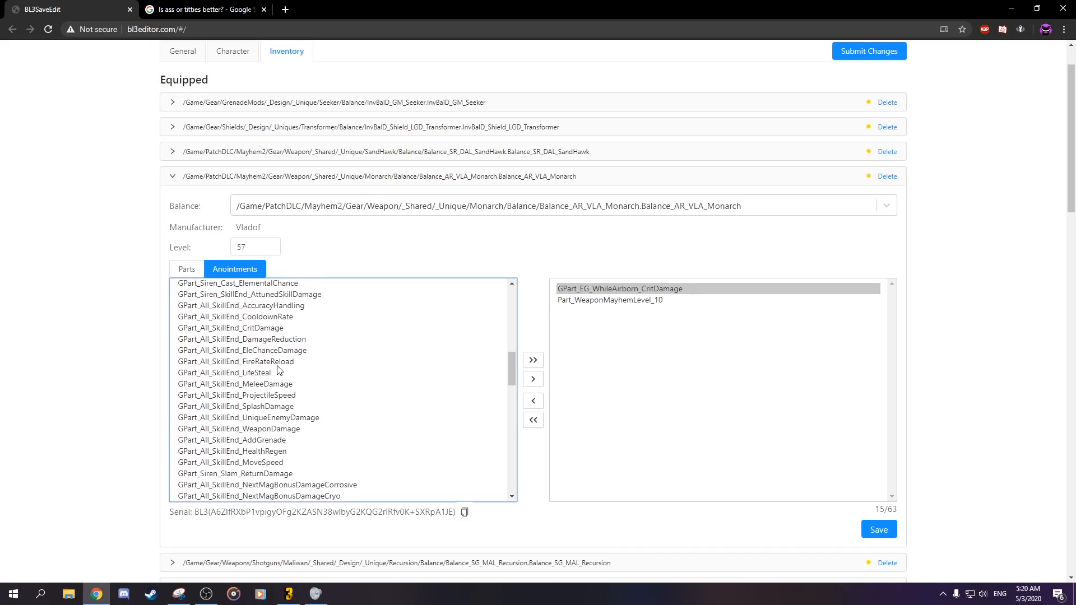
{"action": "scroll", "coordinate": [279, 370], "scroll_direction": "up", "scroll_amount": 1}
{"action": "scroll", "coordinate": [279, 369], "scroll_direction": "down", "scroll_amount": 3}
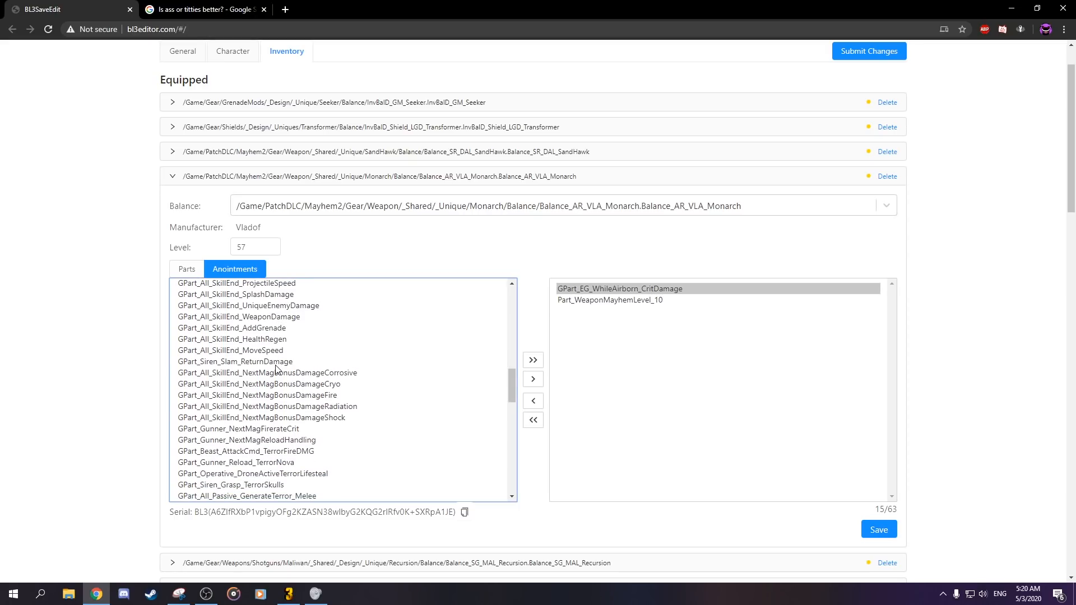
{"action": "scroll", "coordinate": [277, 398], "scroll_direction": "down", "scroll_amount": 1}
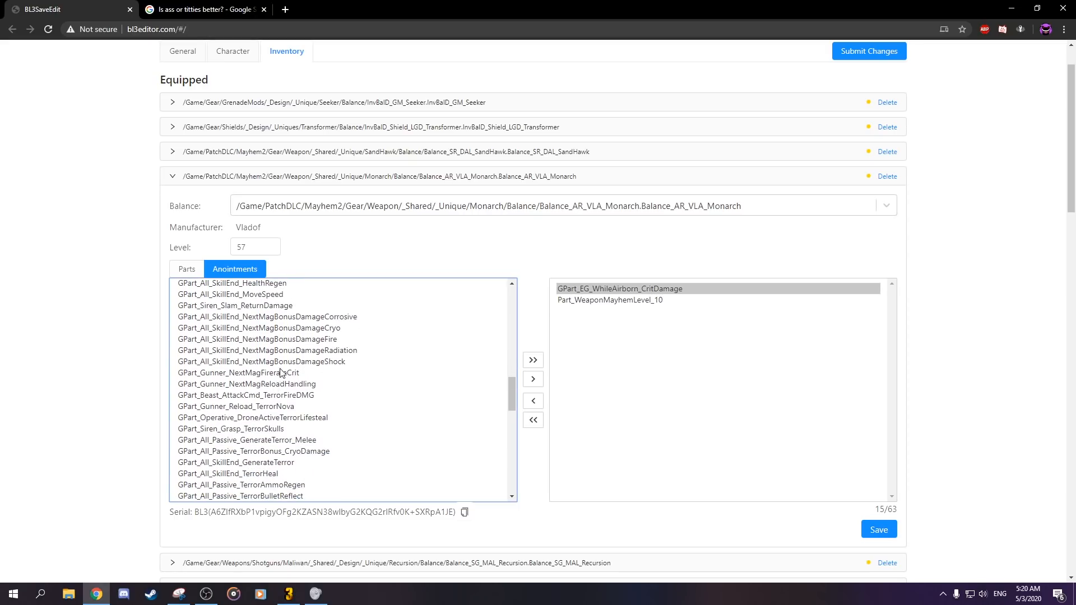
{"action": "scroll", "coordinate": [279, 374], "scroll_direction": "up", "scroll_amount": 8}
{"action": "scroll", "coordinate": [288, 415], "scroll_direction": "up", "scroll_amount": 2}
{"action": "scroll", "coordinate": [286, 414], "scroll_direction": "down", "scroll_amount": 3}
{"action": "scroll", "coordinate": [283, 411], "scroll_direction": "down", "scroll_amount": 3}
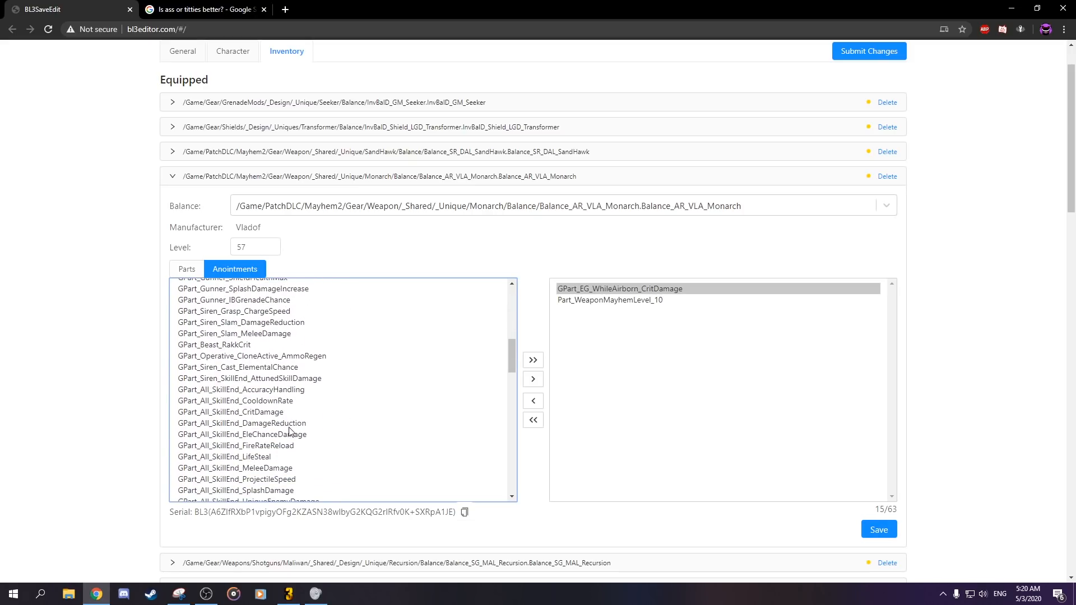
{"action": "scroll", "coordinate": [291, 447], "scroll_direction": "down", "scroll_amount": 1}
{"action": "scroll", "coordinate": [292, 440], "scroll_direction": "down", "scroll_amount": 1}
{"action": "left_click", "coordinate": [272, 405]}
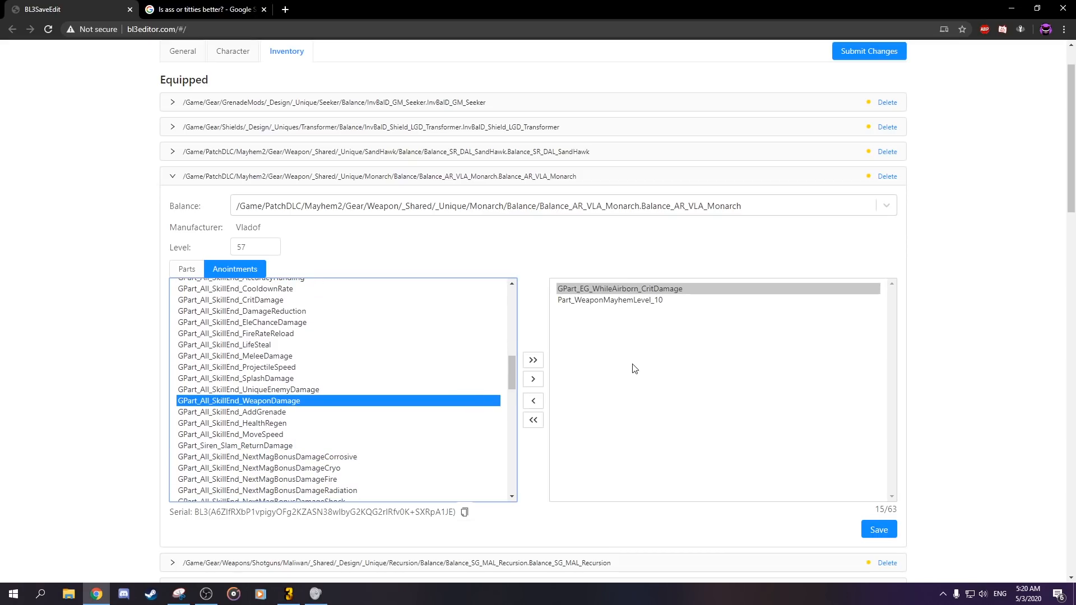
{"action": "left_click", "coordinate": [534, 401]}
{"action": "left_click", "coordinate": [534, 381]}
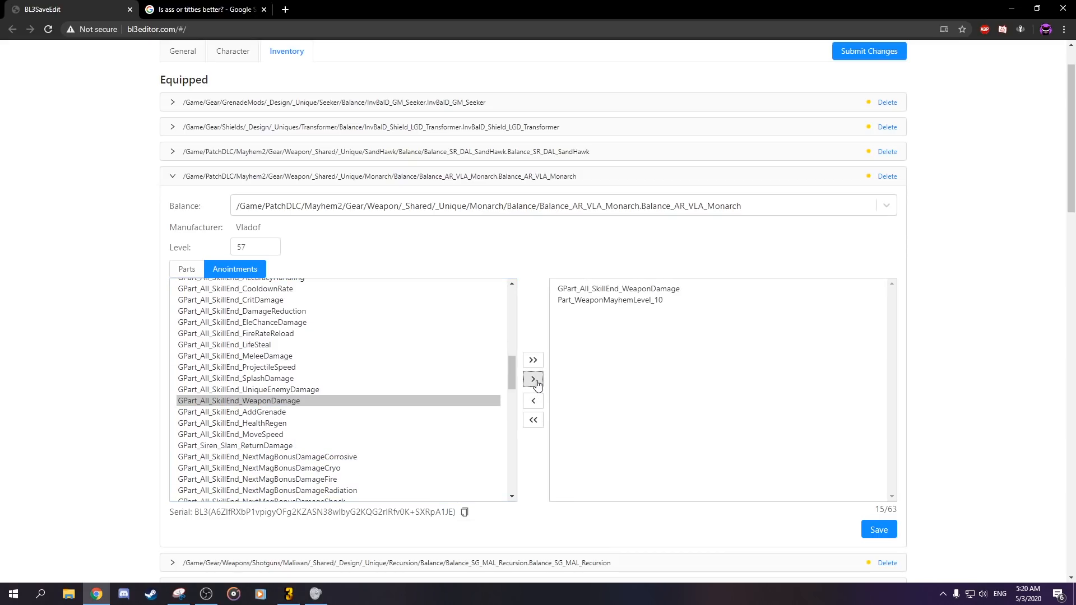
- Review the parts installed on the Monarch and save the changes to the weapon
{"action": "left_click", "coordinate": [612, 290]}
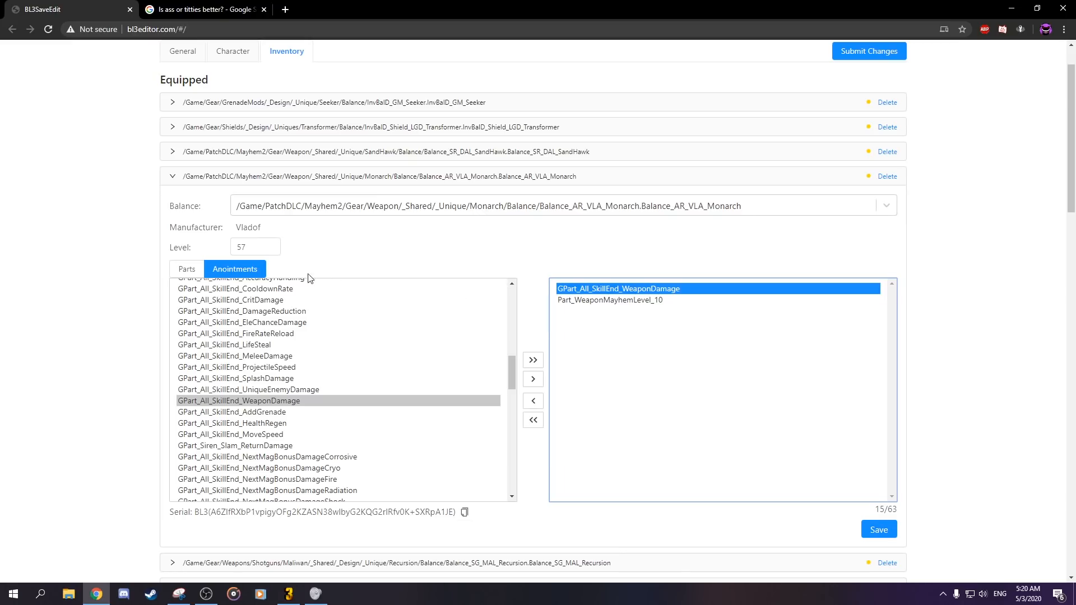
{"action": "left_click", "coordinate": [187, 269]}
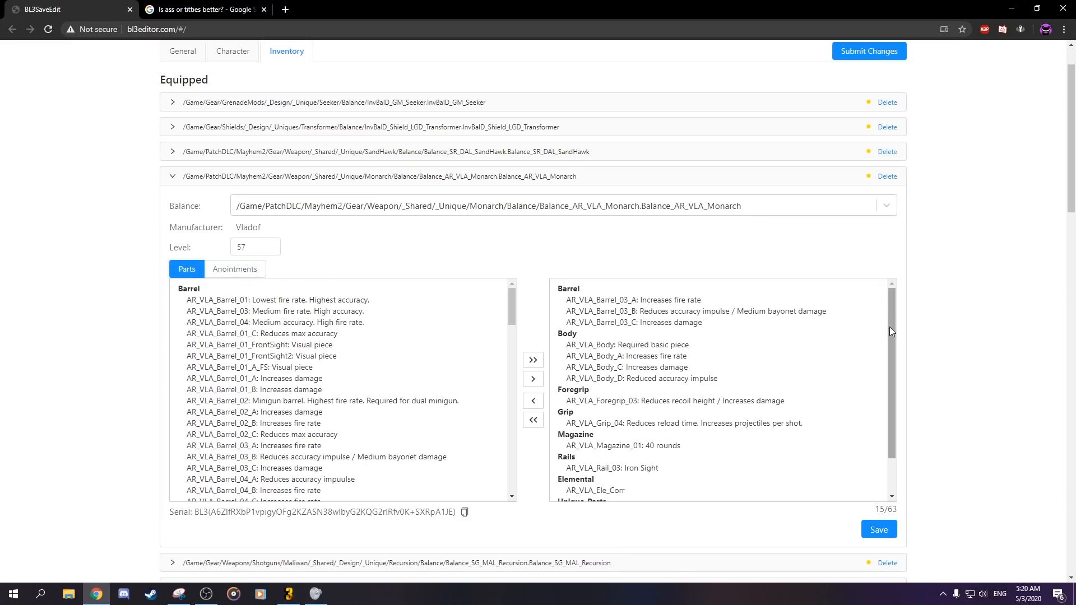
{"action": "left_click_drag", "start_coordinate": [890, 328], "coordinate": [884, 401]}
{"action": "scroll", "coordinate": [648, 416], "scroll_direction": "up", "scroll_amount": 2}
{"action": "scroll", "coordinate": [648, 416], "scroll_direction": "down", "scroll_amount": 2}
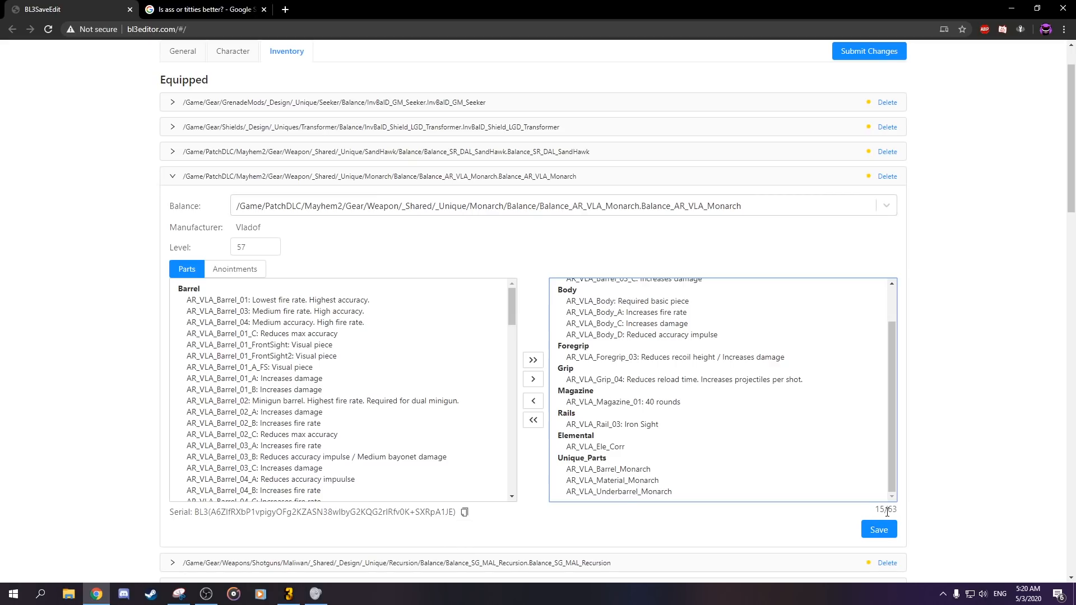
{"action": "left_click", "coordinate": [879, 537]}
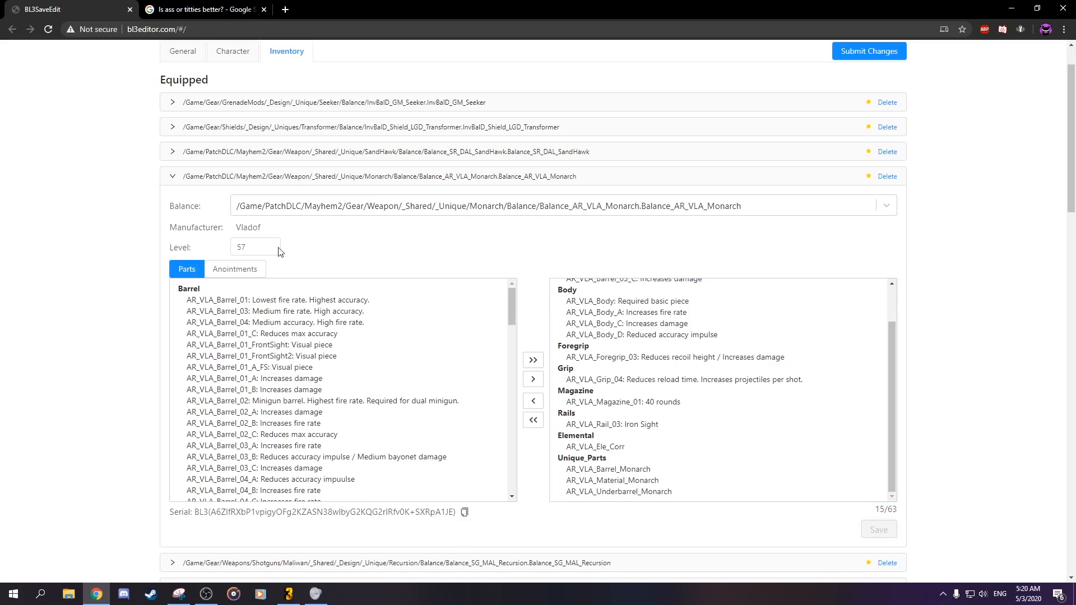
- Collapse the Monarch's details and view the Equipped and Backpack sections of the inventory
{"action": "scroll", "coordinate": [334, 213], "scroll_direction": "up", "scroll_amount": 1}
{"action": "scroll", "coordinate": [393, 258], "scroll_direction": "down", "scroll_amount": 5}
{"action": "scroll", "coordinate": [383, 275], "scroll_direction": "down", "scroll_amount": 6}
{"action": "scroll", "coordinate": [383, 283], "scroll_direction": "up", "scroll_amount": 5}
{"action": "left_click", "coordinate": [252, 232]}
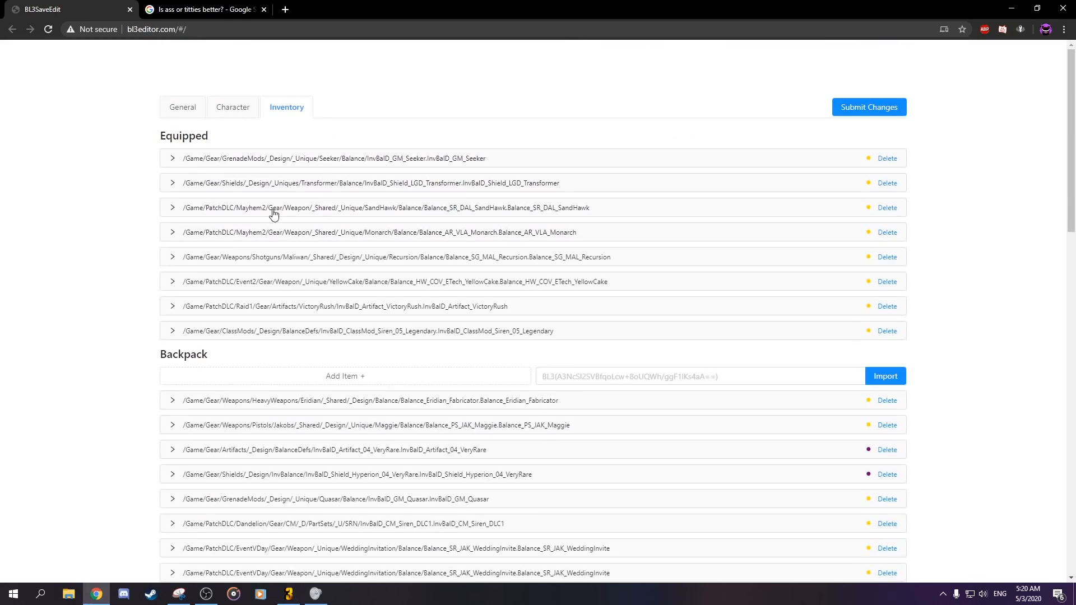
{"action": "left_click_drag", "start_coordinate": [153, 138], "coordinate": [202, 136]}
{"action": "left_click_drag", "start_coordinate": [216, 361], "coordinate": [160, 356]}
{"action": "left_click", "coordinate": [171, 356]}
- Open the Wattson shield in the backpack, examine its augment, manufacturer, rarity and unique parts, and collapse it
{"action": "scroll", "coordinate": [173, 356], "scroll_direction": "down", "scroll_amount": 15}
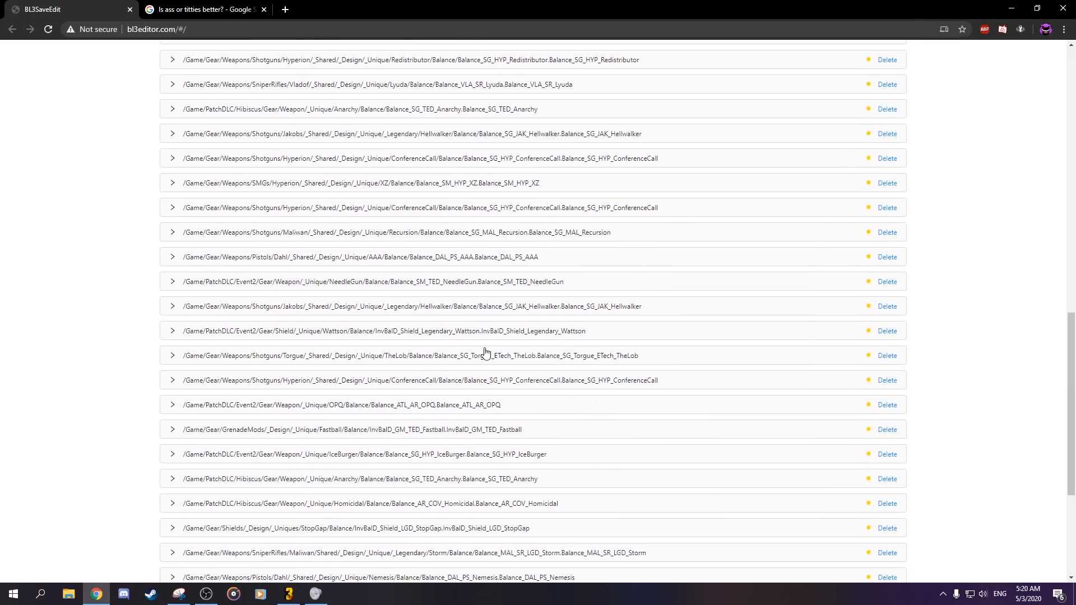
{"action": "left_click", "coordinate": [485, 335]}
{"action": "scroll", "coordinate": [494, 353], "scroll_direction": "down", "scroll_amount": 3}
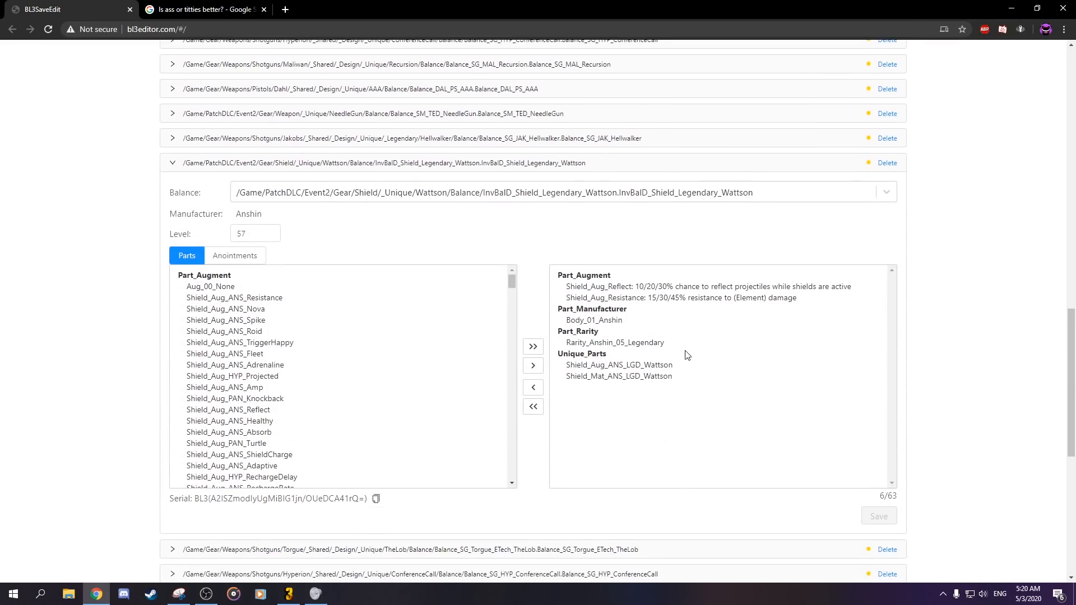
{"action": "mouse_move", "coordinate": [511, 281]}
{"action": "left_mouse_down"}
{"action": "mouse_move", "coordinate": [532, 494]}
{"action": "mouse_move", "coordinate": [514, 276]}
{"action": "left_mouse_up"}
{"action": "left_click", "coordinate": [658, 299]}
{"action": "left_click", "coordinate": [655, 287]}
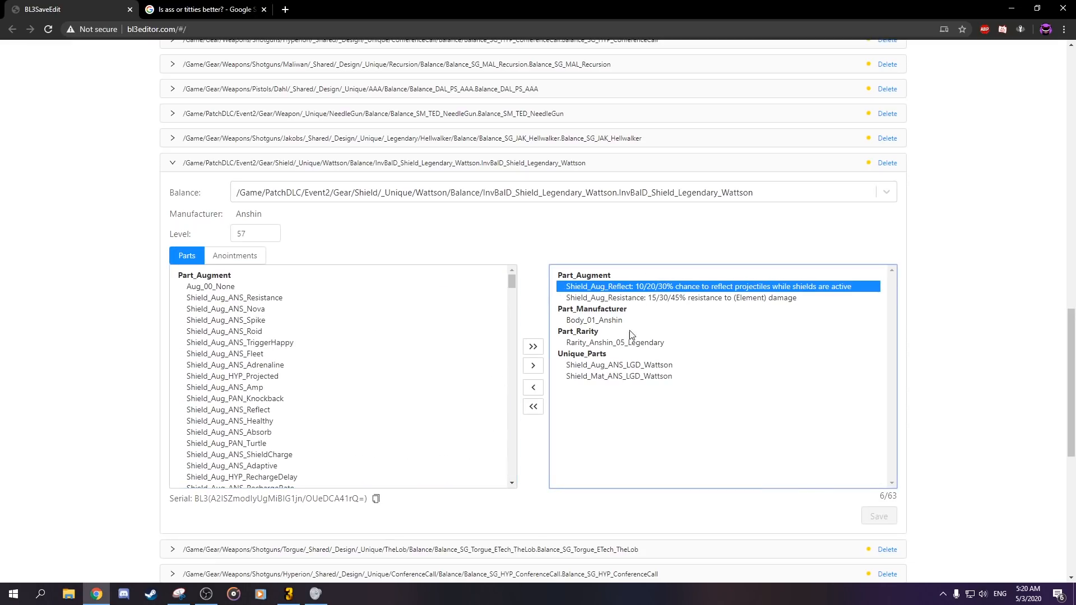
{"action": "left_click", "coordinate": [605, 320]}
{"action": "left_click", "coordinate": [608, 343]}
{"action": "left_click", "coordinate": [609, 376]}
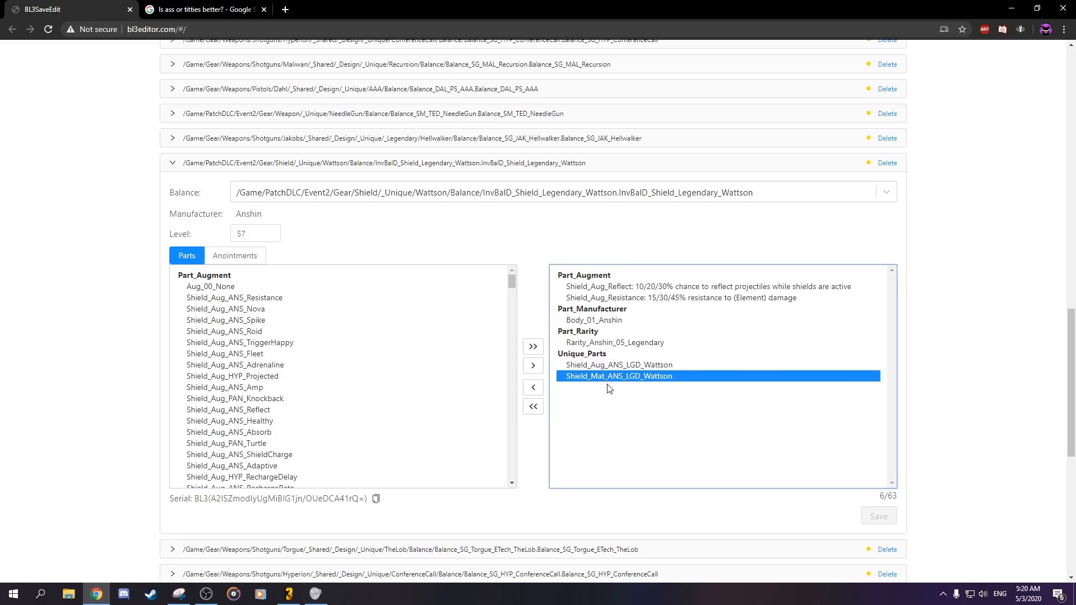
{"action": "left_click", "coordinate": [609, 365]}
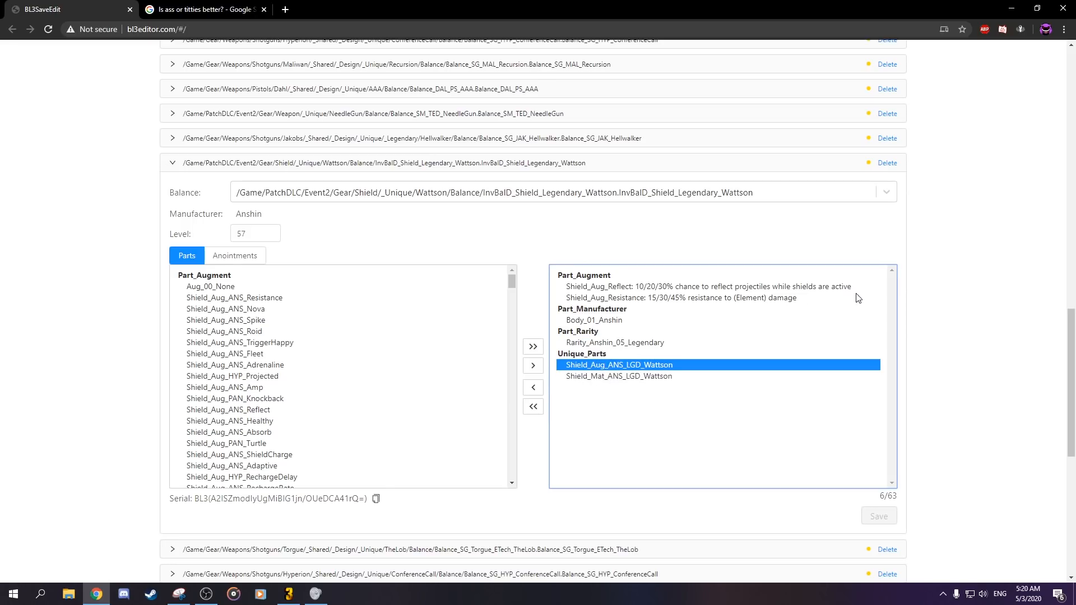
{"action": "left_click", "coordinate": [255, 168]}
- Look through the equipped items and the whole backpack item list
{"action": "scroll", "coordinate": [301, 240], "scroll_direction": "up", "scroll_amount": 20}
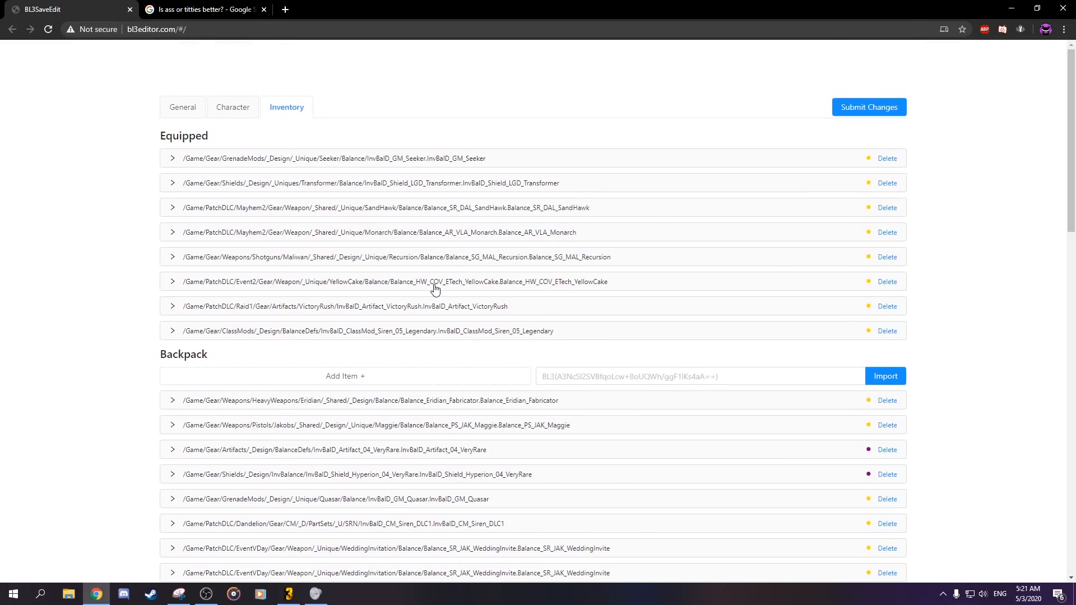
{"action": "scroll", "coordinate": [436, 289], "scroll_direction": "down", "scroll_amount": 9}
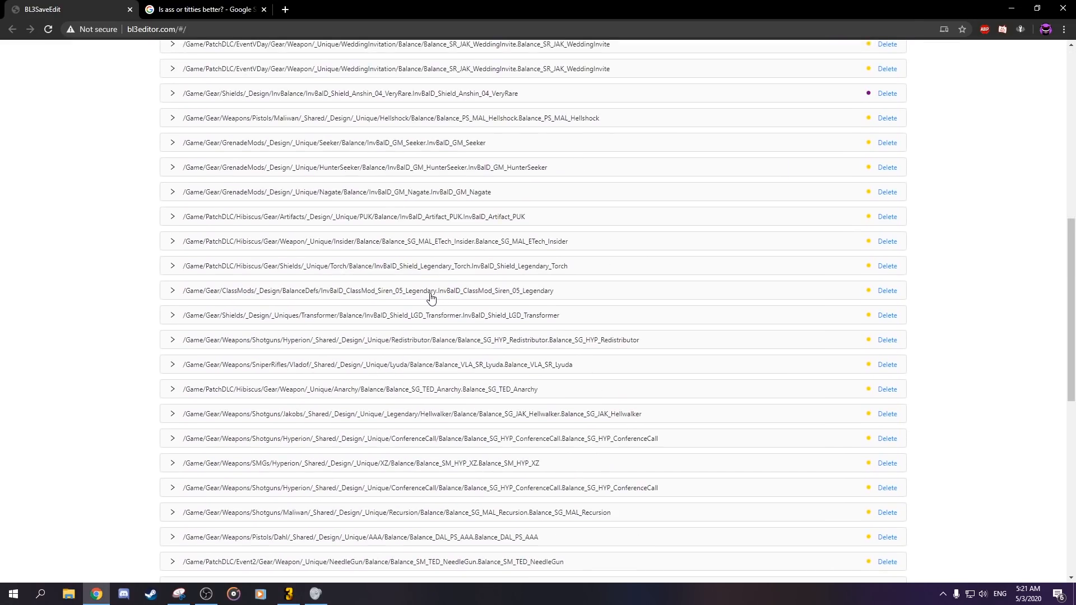
{"action": "scroll", "coordinate": [431, 297], "scroll_direction": "up", "scroll_amount": 8}
{"action": "scroll", "coordinate": [432, 314], "scroll_direction": "down", "scroll_amount": 7}
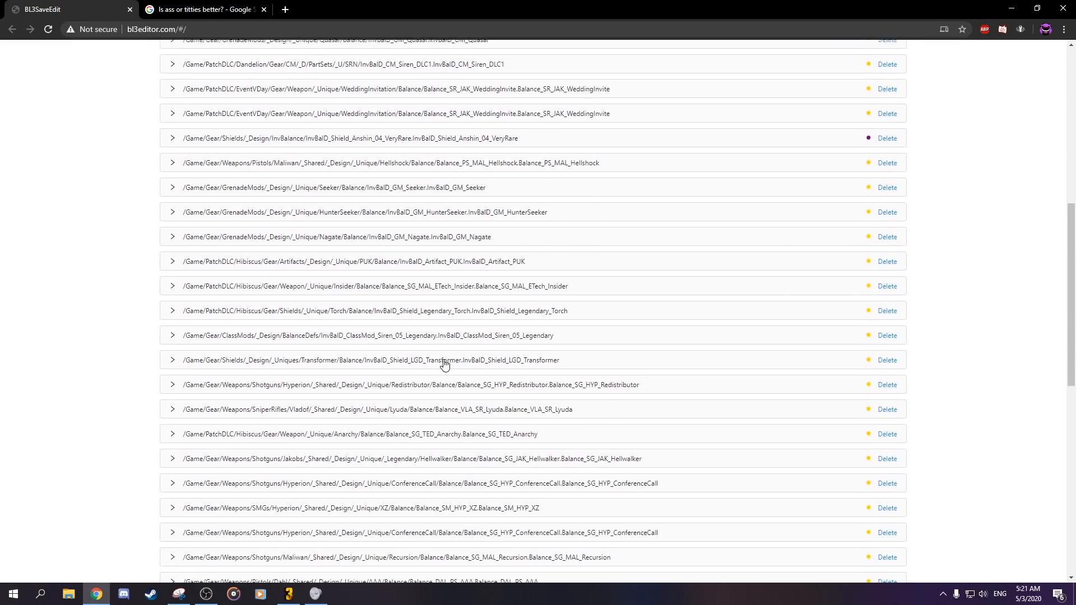
{"action": "scroll", "coordinate": [446, 364], "scroll_direction": "down", "scroll_amount": 10}
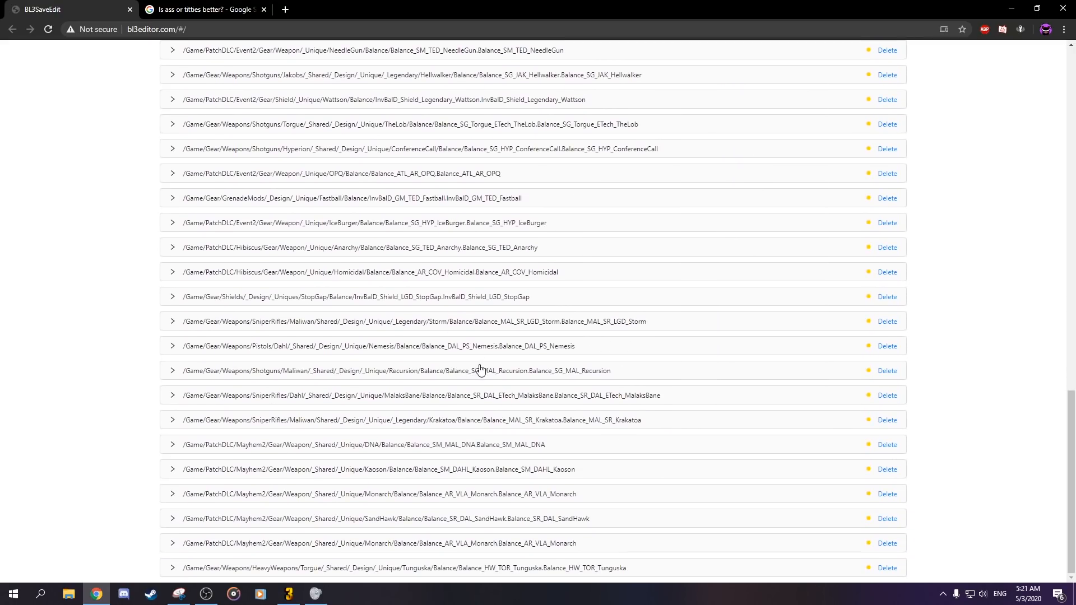
{"action": "scroll", "coordinate": [480, 369], "scroll_direction": "up", "scroll_amount": 16}
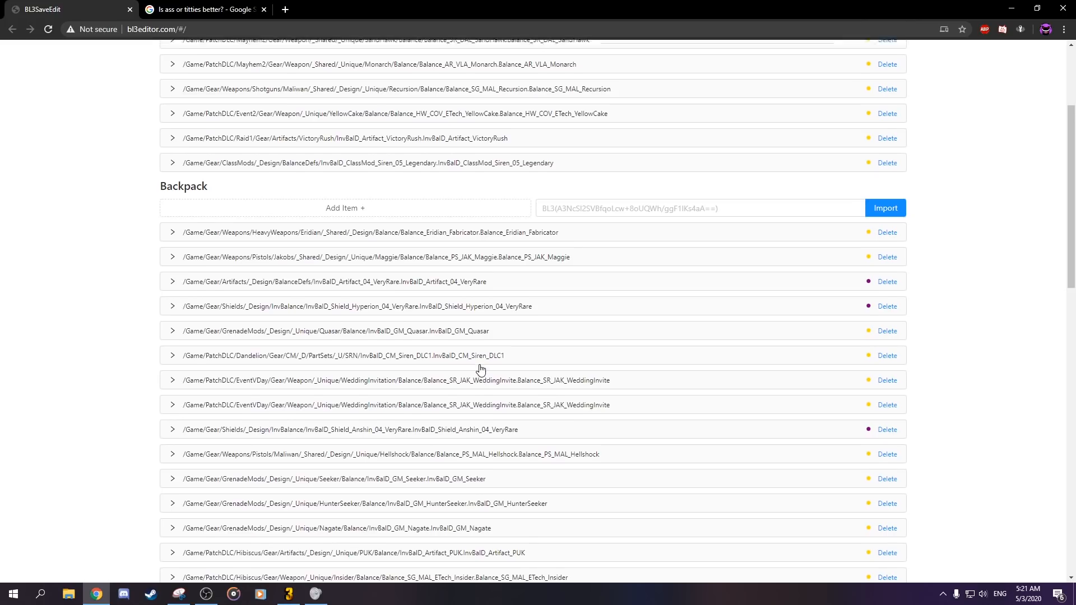
{"action": "scroll", "coordinate": [480, 369], "scroll_direction": "up", "scroll_amount": 3}
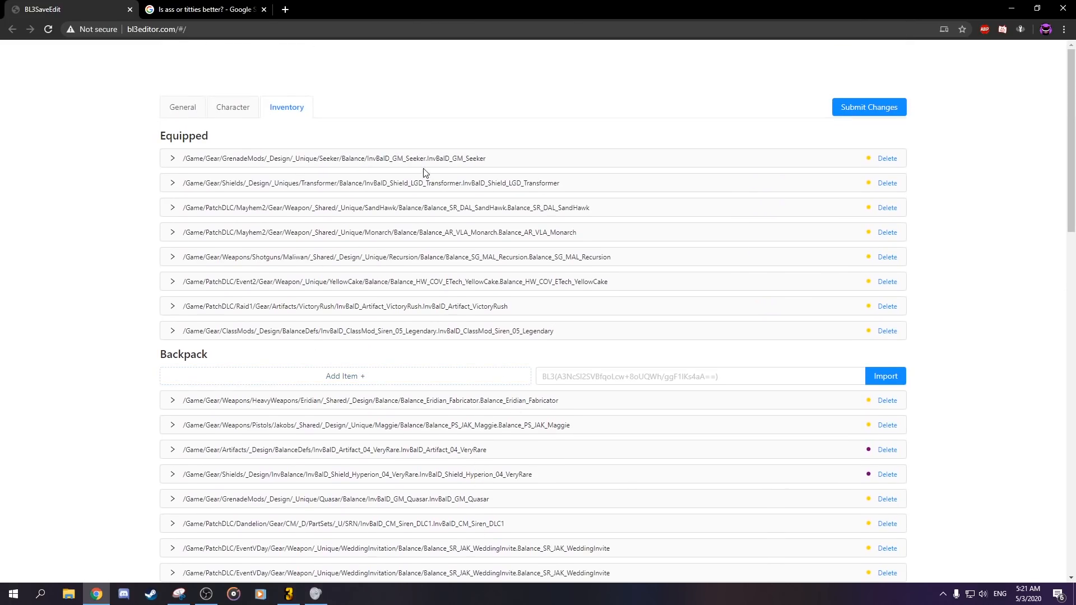
- Add a new empty item to the backpack and expand its details
{"action": "left_click", "coordinate": [354, 379]}
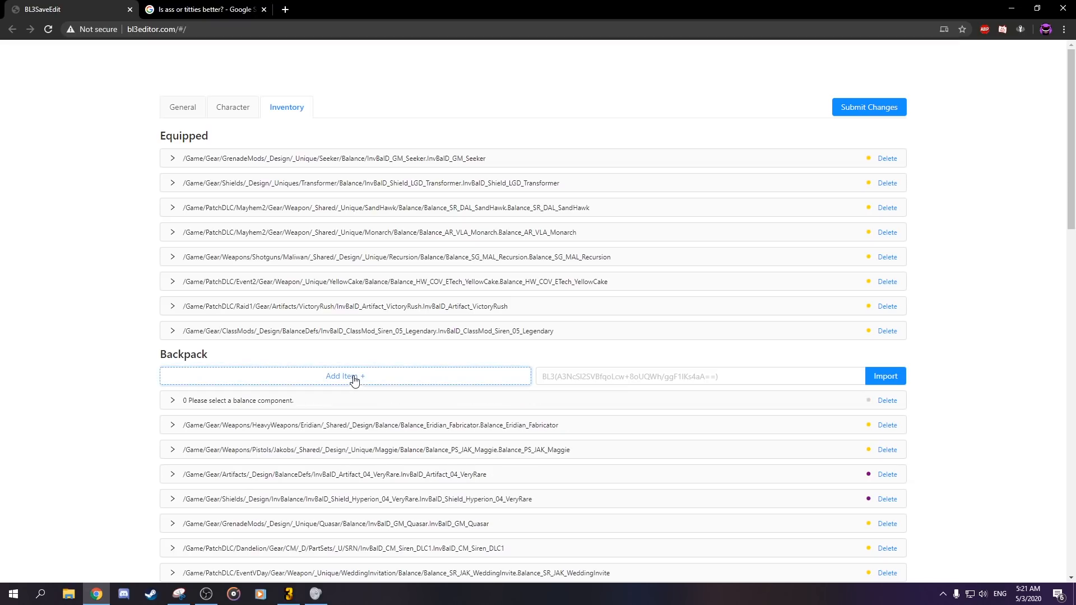
{"action": "left_click", "coordinate": [202, 402]}
{"action": "scroll", "coordinate": [255, 409], "scroll_direction": "down", "scroll_amount": 2}
- Browse the balance components available for the new backpack item without choosing one
{"action": "left_click", "coordinate": [279, 323]}
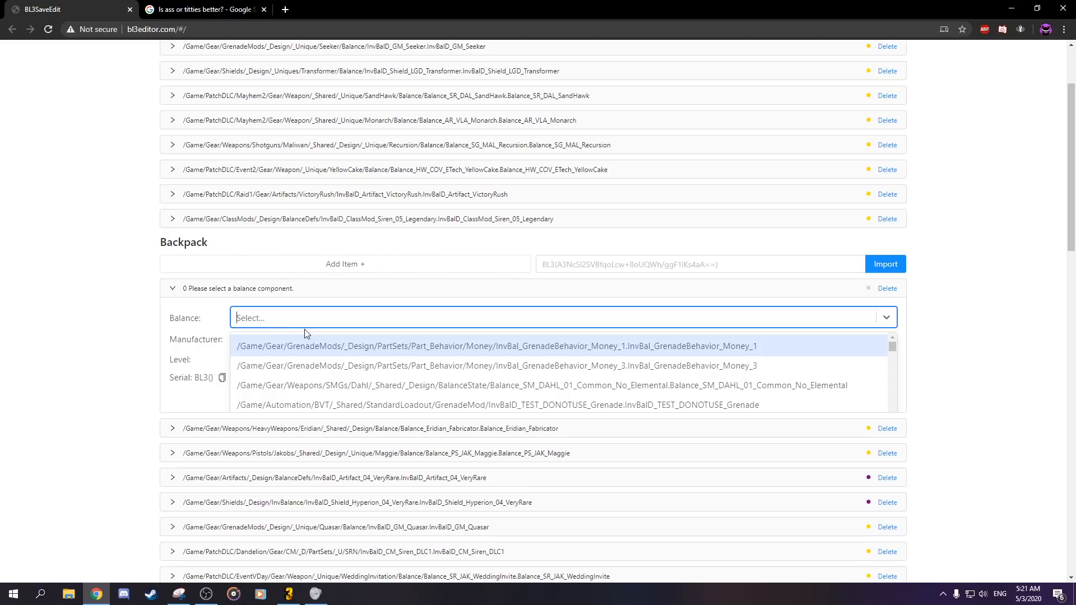
{"action": "left_click", "coordinate": [133, 323]}
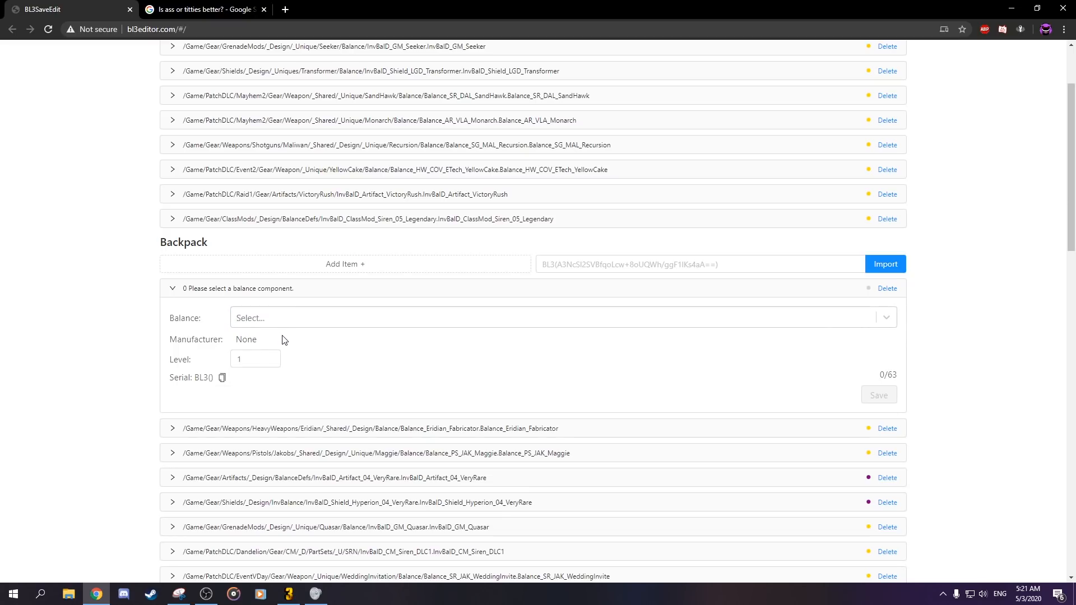
{"action": "left_click", "coordinate": [512, 322]}
{"action": "scroll", "coordinate": [449, 364], "scroll_direction": "down", "scroll_amount": 5}
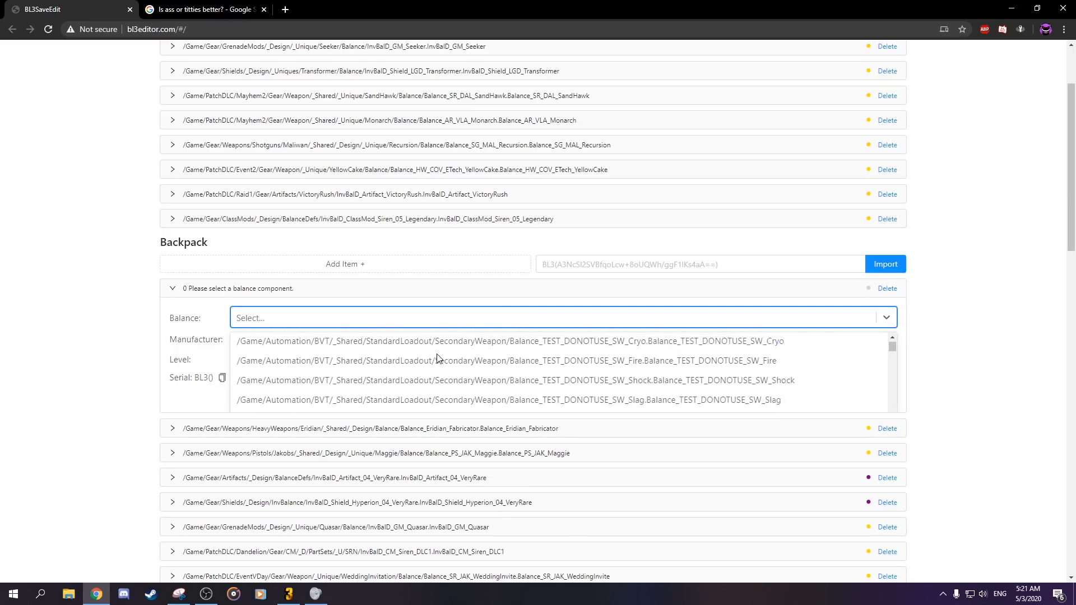
{"action": "scroll", "coordinate": [464, 372], "scroll_direction": "down", "scroll_amount": 15}
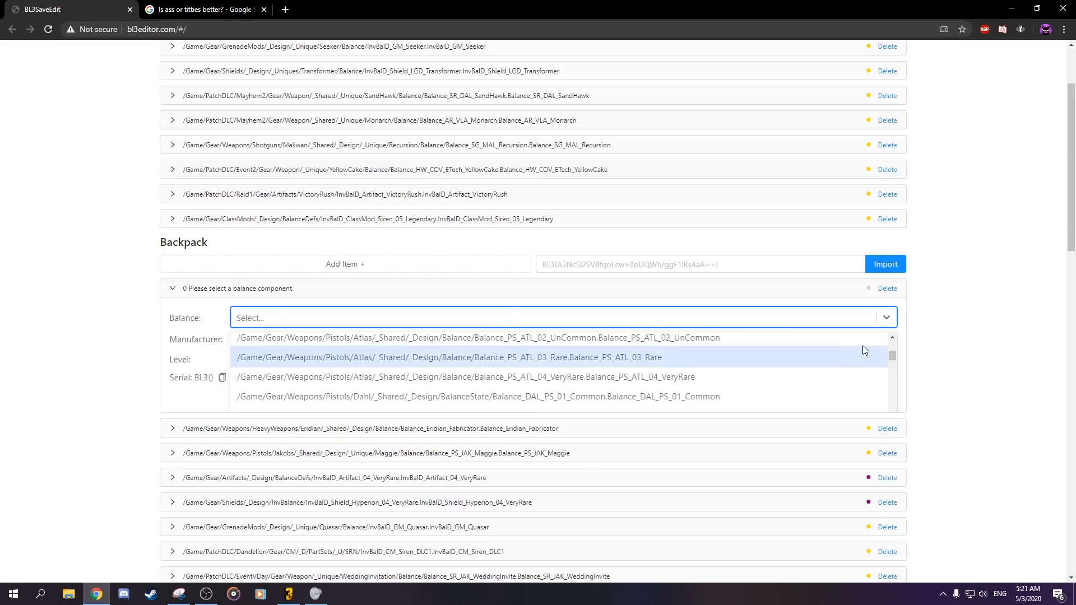
{"action": "mouse_move", "coordinate": [893, 356]}
{"action": "left_mouse_down"}
{"action": "mouse_move", "coordinate": [892, 401]}
{"action": "mouse_move", "coordinate": [892, 363]}
{"action": "left_mouse_up"}
{"action": "left_click", "coordinate": [926, 354]}
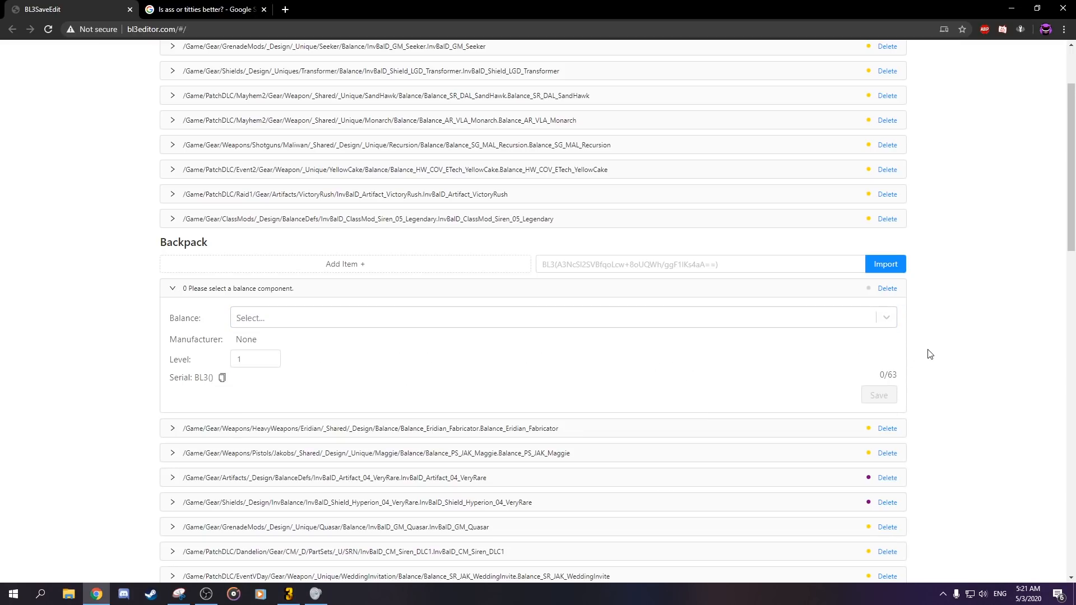
- Set the new backpack item's balance to the Maliwan shotgun Balance_SG_MAL_02_Uncommon
{"action": "left_click", "coordinate": [396, 316]}
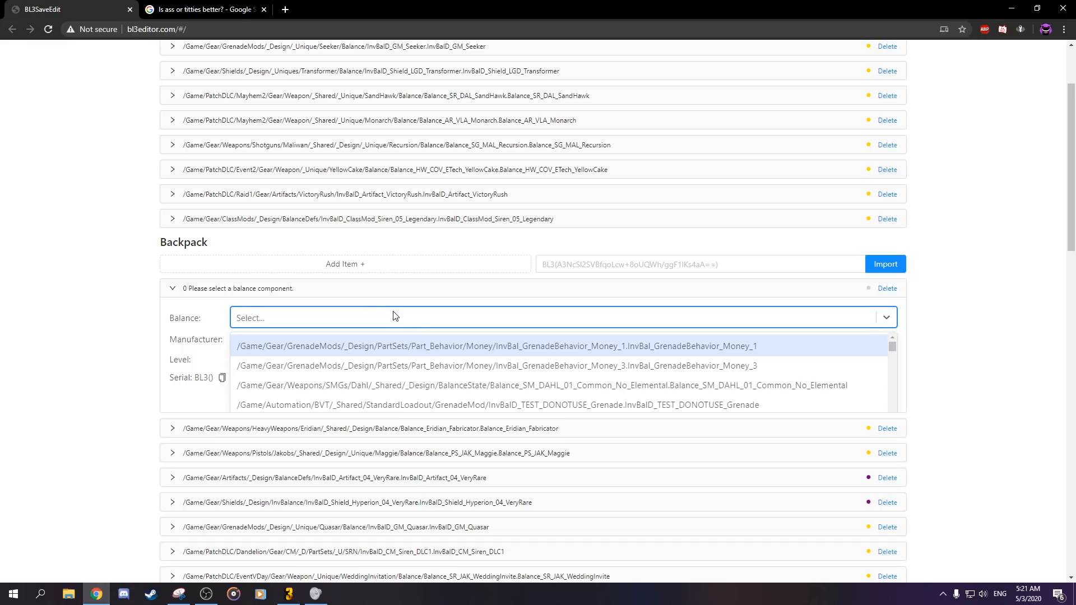
{"action": "scroll", "coordinate": [535, 370], "scroll_direction": "down", "scroll_amount": 6}
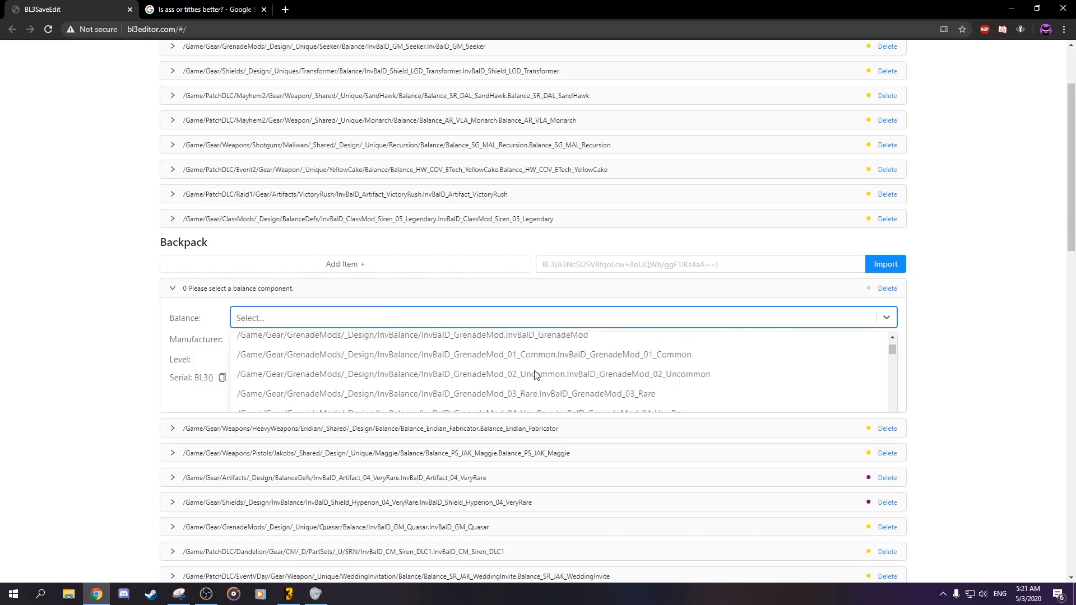
{"action": "scroll", "coordinate": [535, 370], "scroll_direction": "down", "scroll_amount": 10}
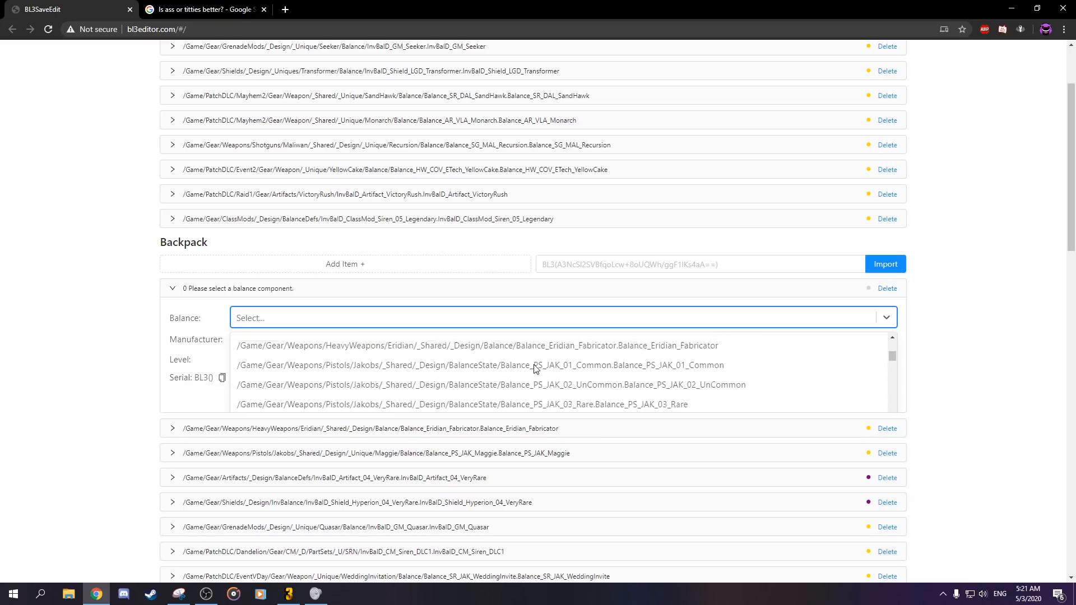
{"action": "left_click", "coordinate": [617, 356]}
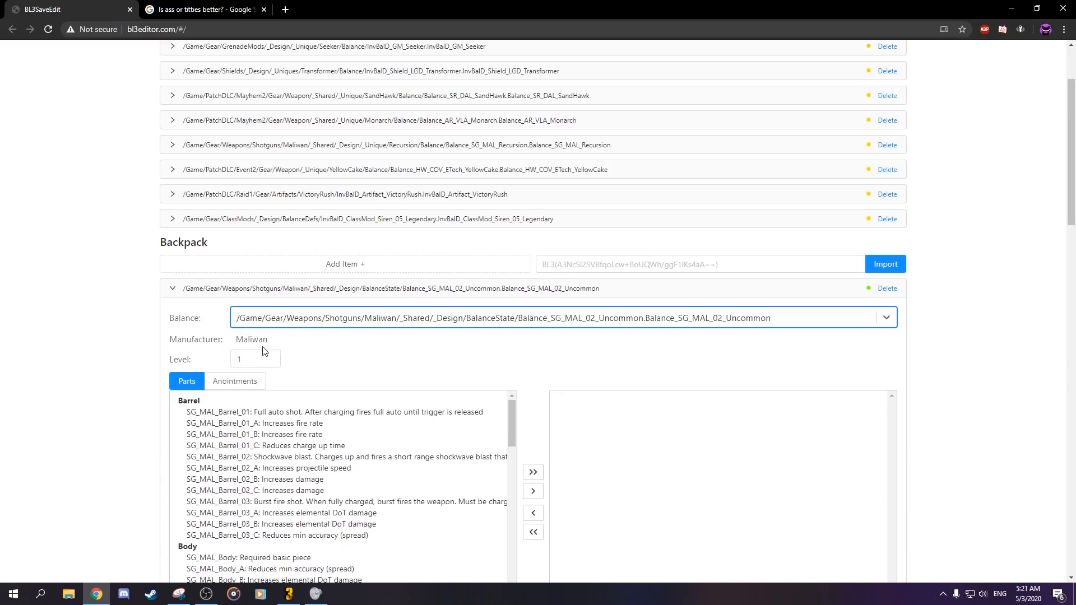
- Examine the parts and anointments offered for the new Maliwan shotgun and collapse its details
{"action": "scroll", "coordinate": [369, 382], "scroll_direction": "down", "scroll_amount": 5}
{"action": "scroll", "coordinate": [533, 361], "scroll_direction": "up", "scroll_amount": 4}
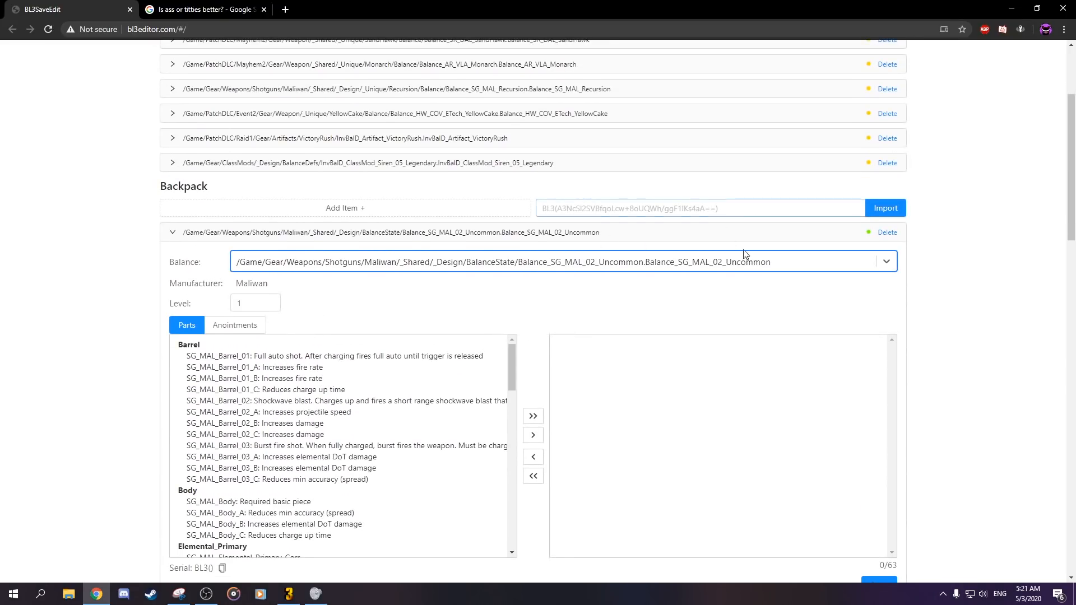
{"action": "scroll", "coordinate": [617, 292], "scroll_direction": "up", "scroll_amount": 3}
{"action": "left_click", "coordinate": [482, 336]}
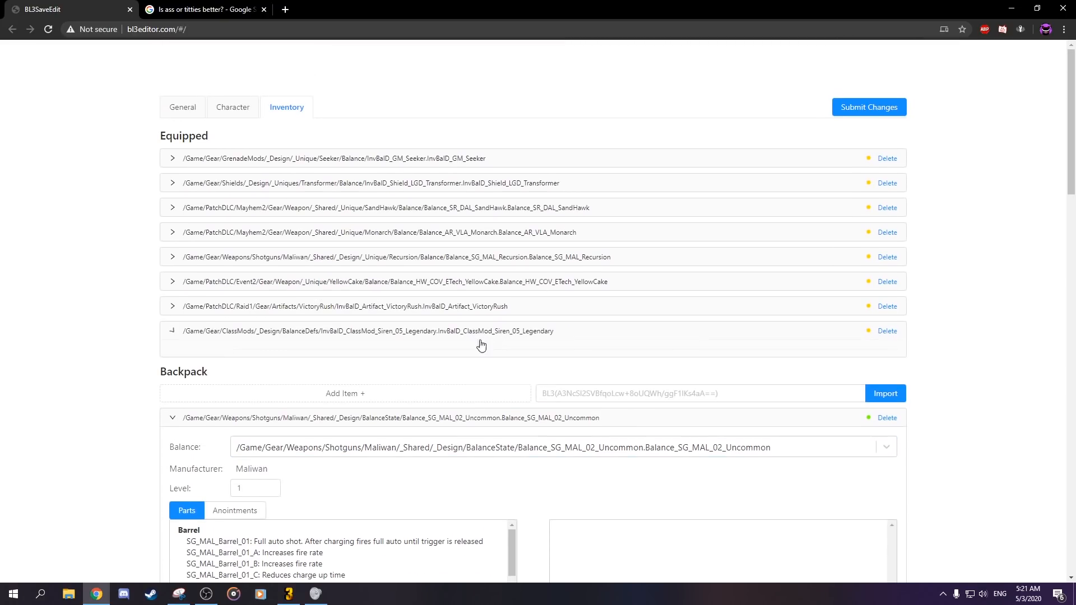
{"action": "left_click", "coordinate": [492, 336]}
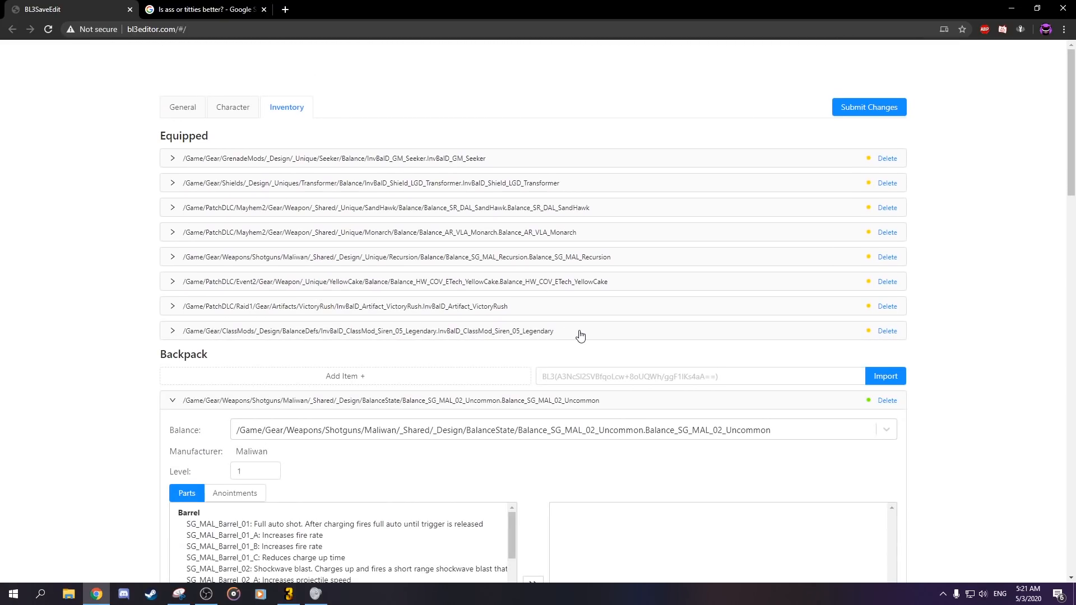
{"action": "scroll", "coordinate": [369, 464], "scroll_direction": "down", "scroll_amount": 4}
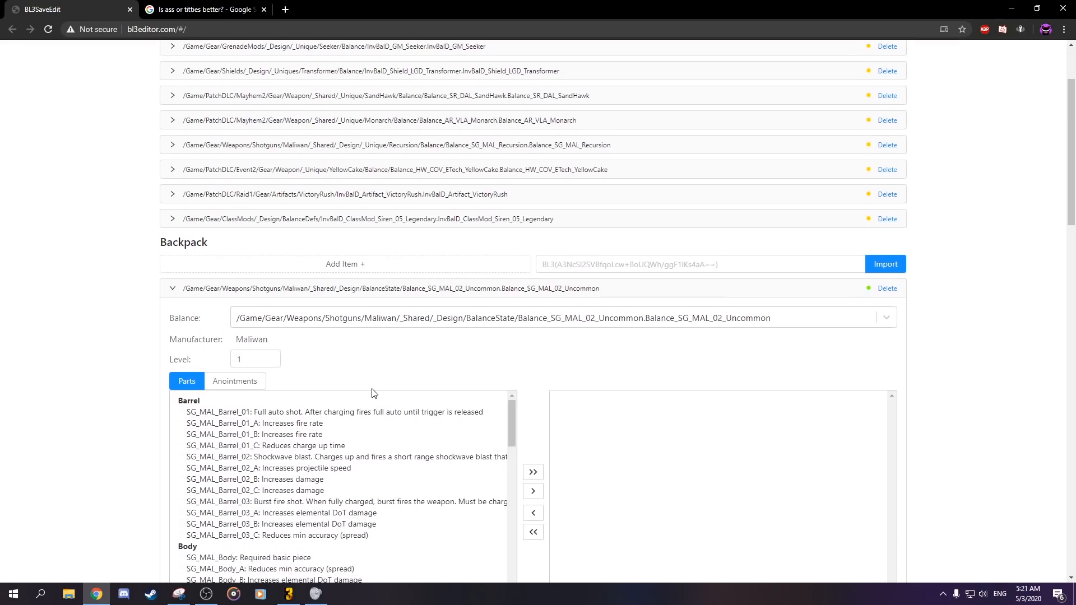
{"action": "left_click", "coordinate": [262, 272]}
{"action": "left_click", "coordinate": [187, 269]}
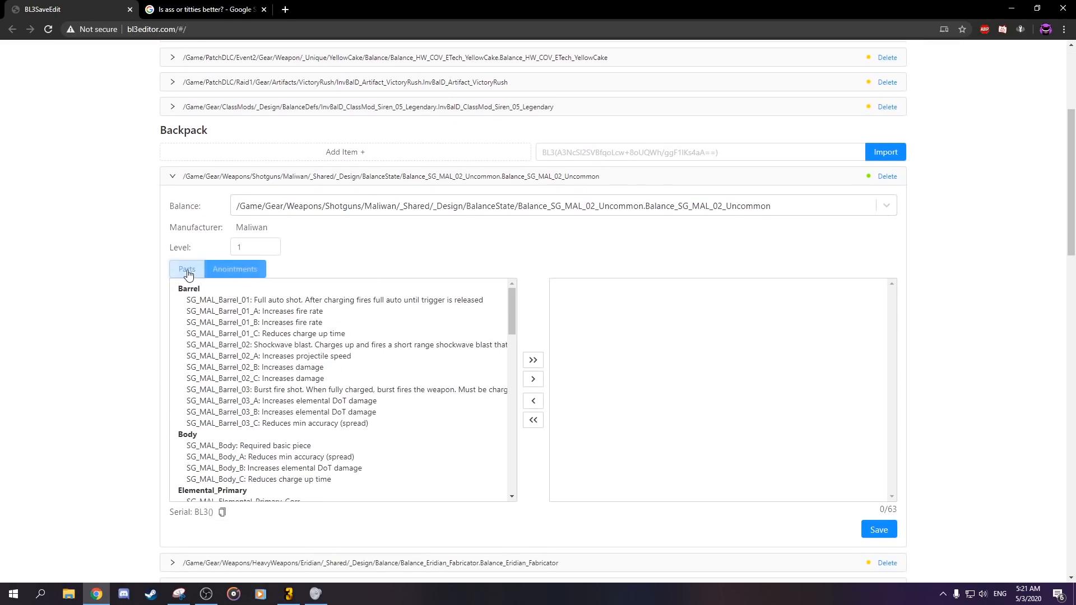
{"action": "left_click_drag", "start_coordinate": [511, 311], "coordinate": [503, 285]}
{"action": "left_click", "coordinate": [450, 178]}
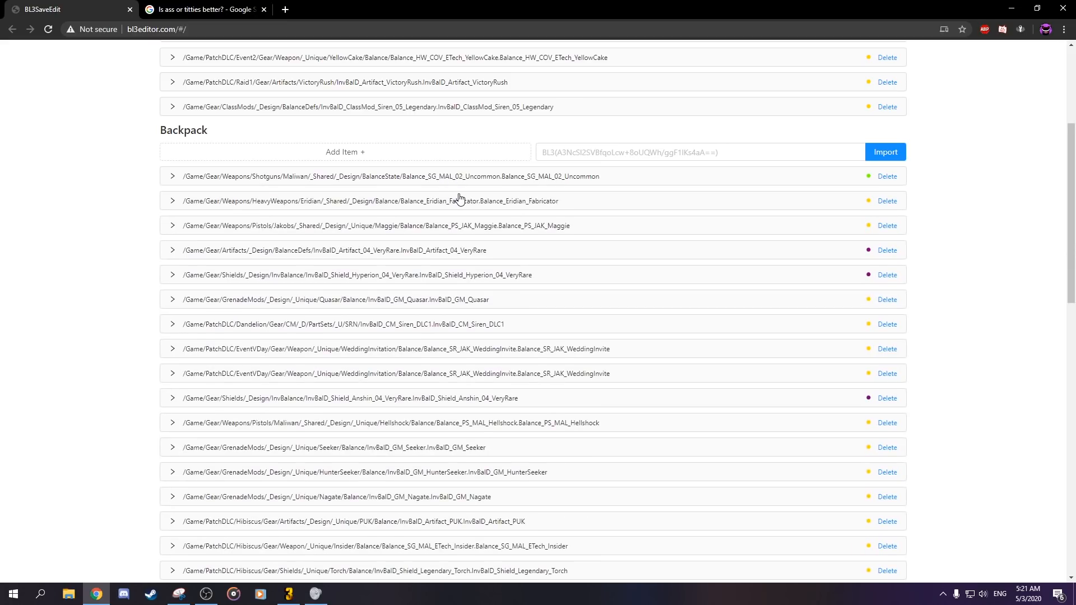
- Delete the newly added uncommon Maliwan shotgun from the backpack
{"action": "scroll", "coordinate": [1002, 248], "scroll_direction": "up", "scroll_amount": 1}
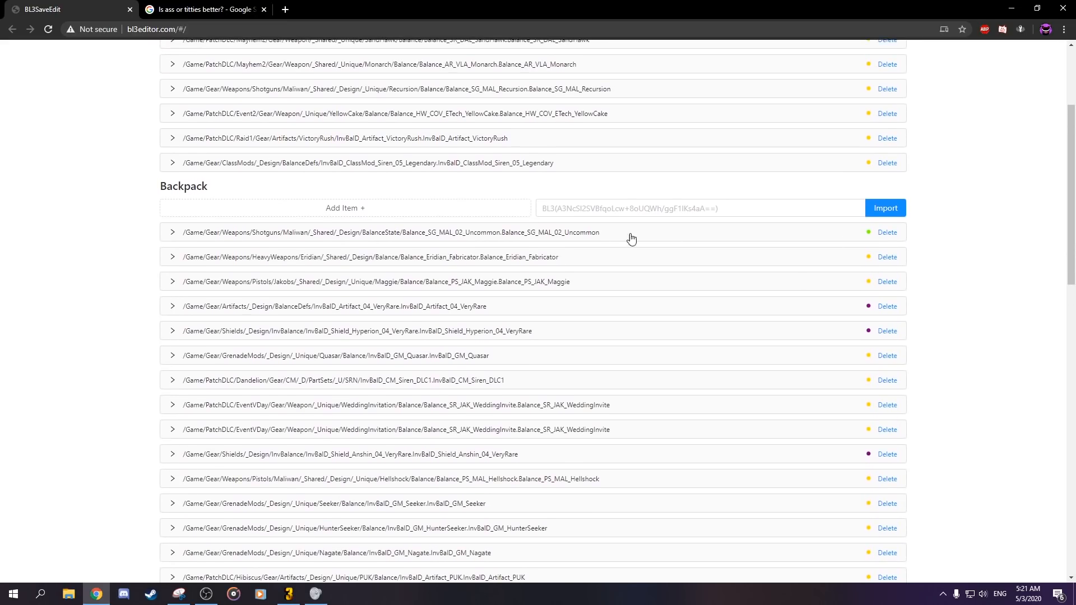
{"action": "left_click", "coordinate": [889, 233]}
{"action": "left_click", "coordinate": [906, 205]}
{"action": "scroll", "coordinate": [670, 258], "scroll_direction": "up", "scroll_amount": 3}
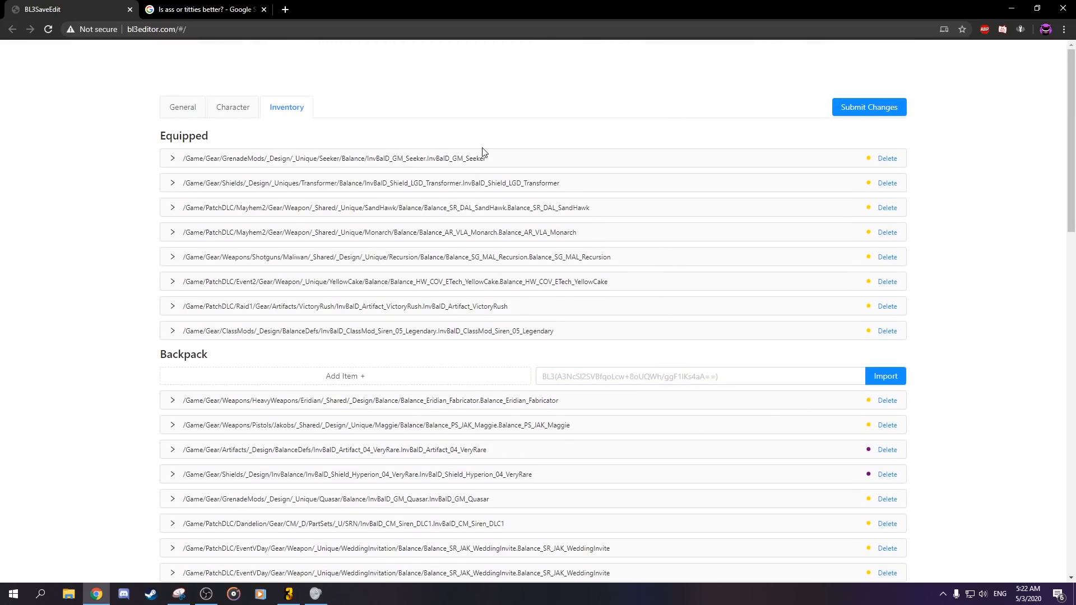
- Review the save's general info, character settings and full inventory list
{"action": "scroll", "coordinate": [272, 426], "scroll_direction": "down", "scroll_amount": 7}
{"action": "scroll", "coordinate": [337, 387], "scroll_direction": "up", "scroll_amount": 7}
{"action": "left_click", "coordinate": [243, 115]}
{"action": "left_click", "coordinate": [275, 110]}
{"action": "left_click", "coordinate": [842, 104]}
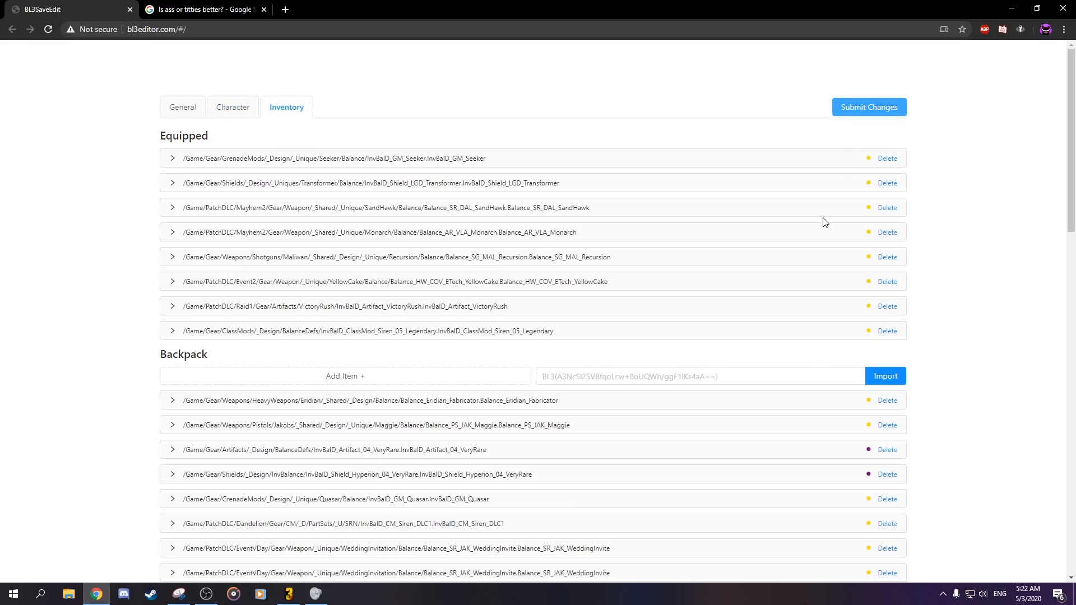
{"action": "scroll", "coordinate": [908, 176], "scroll_direction": "down", "scroll_amount": 10}
{"action": "scroll", "coordinate": [912, 185], "scroll_direction": "up", "scroll_amount": 10}
{"action": "left_click", "coordinate": [186, 107]}
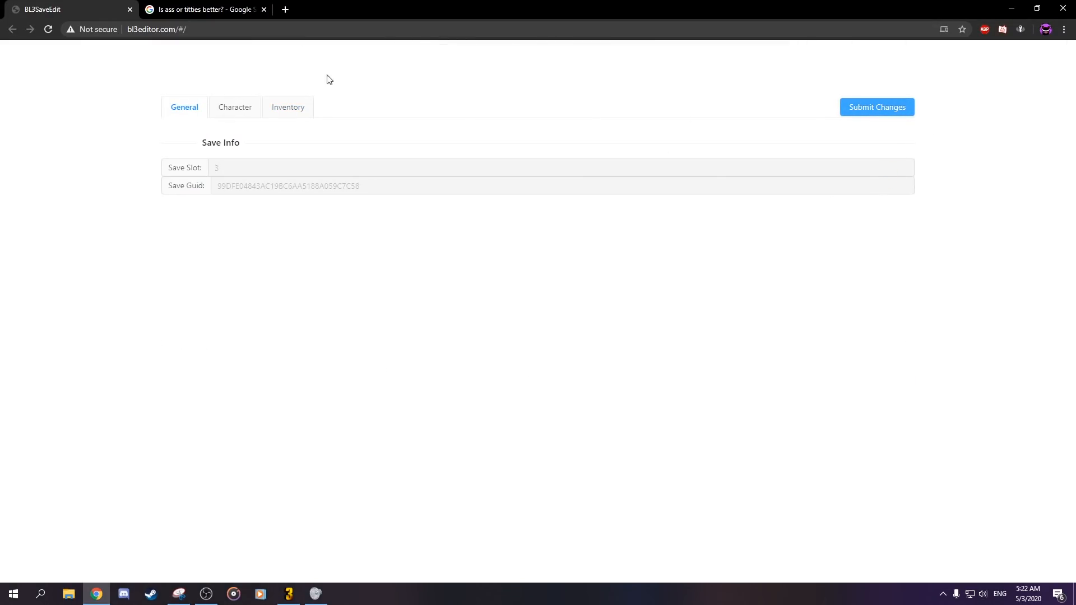
{"action": "left_click", "coordinate": [230, 107]}
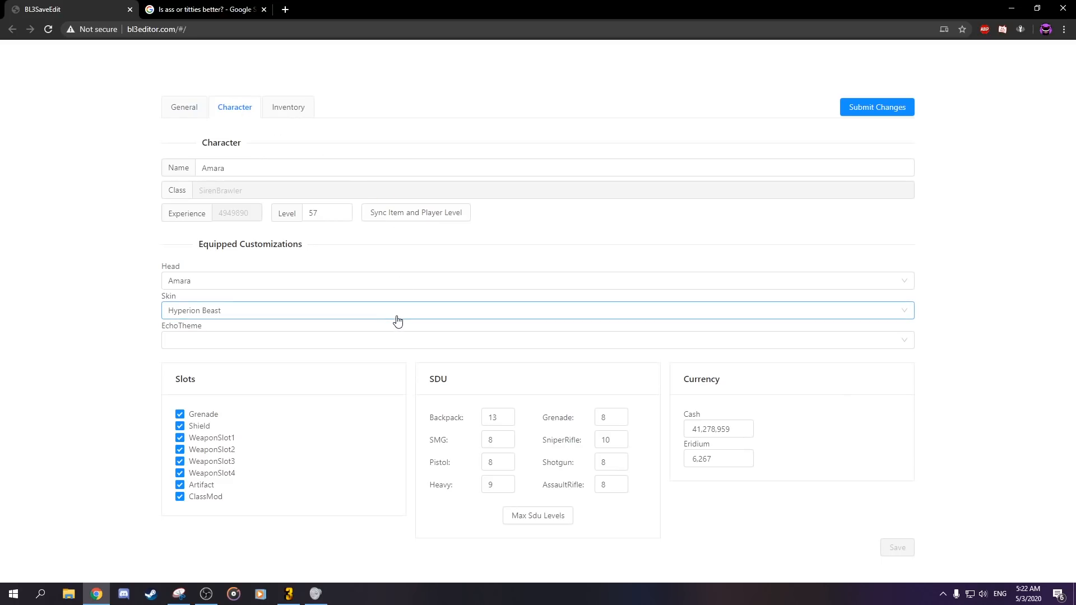
{"action": "left_click", "coordinate": [301, 122]}
{"action": "scroll", "coordinate": [961, 247], "scroll_direction": "down", "scroll_amount": 10}
{"action": "scroll", "coordinate": [966, 240], "scroll_direction": "up", "scroll_amount": 10}
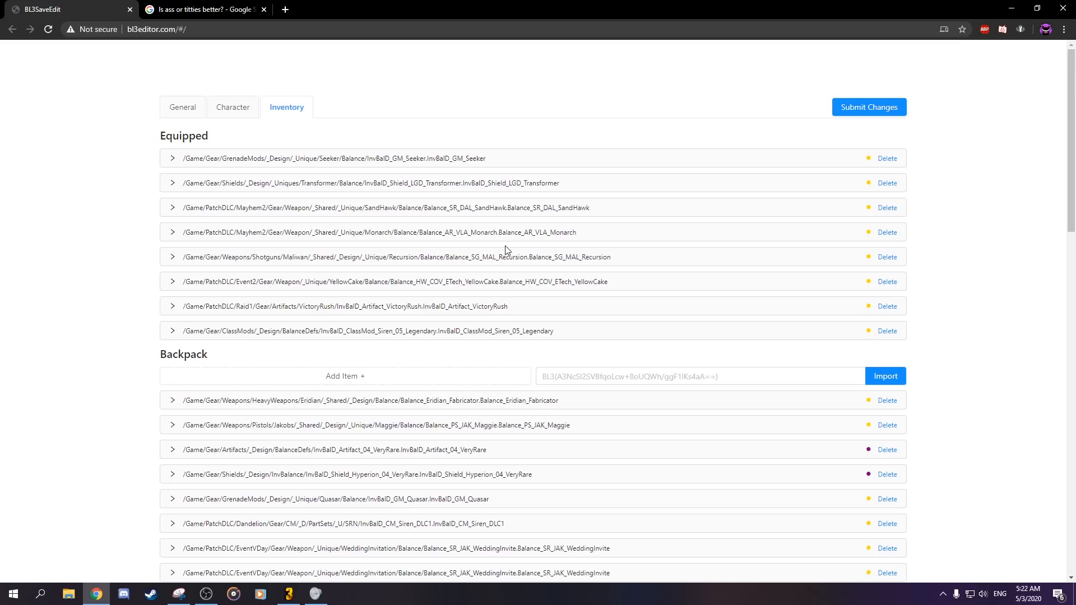
- Reopen the equipped Monarch's details to view its parts and anointments
{"action": "double_click", "coordinate": [570, 207]}
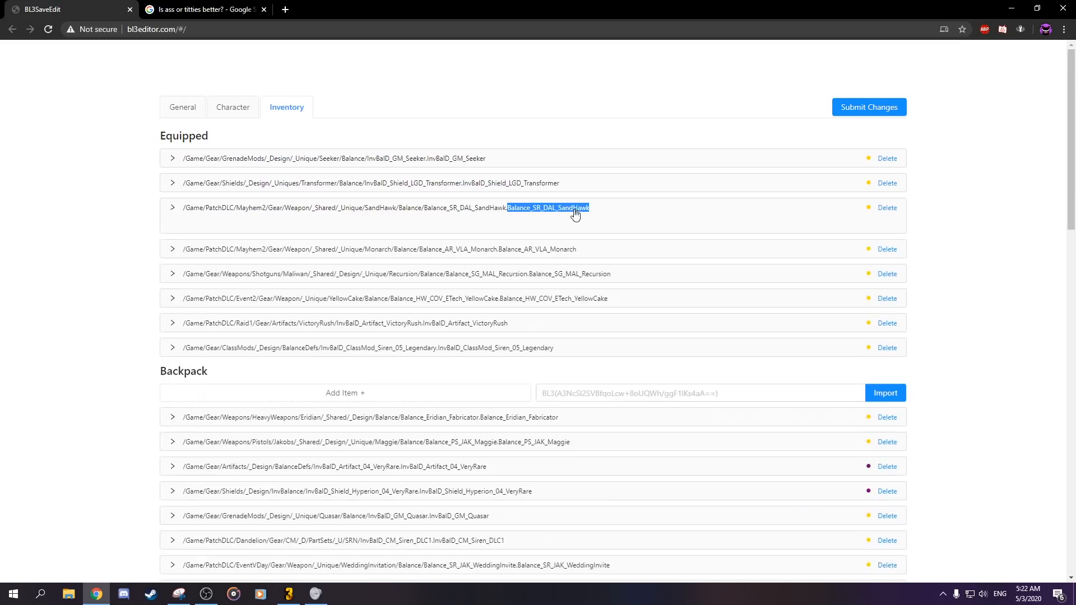
{"action": "left_click", "coordinate": [533, 106]}
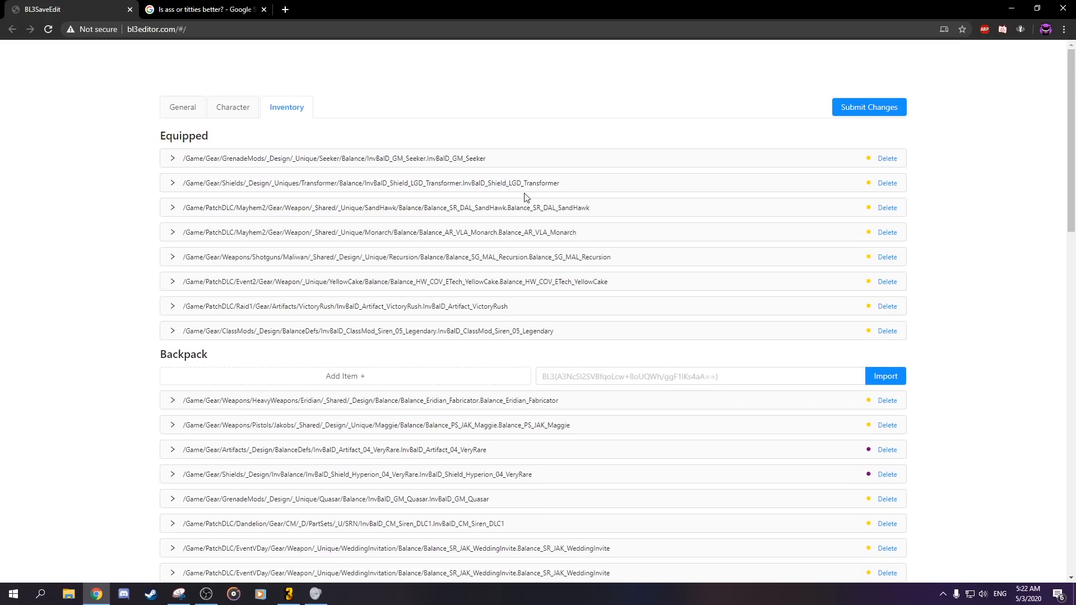
{"action": "left_click", "coordinate": [571, 231]}
{"action": "scroll", "coordinate": [701, 264], "scroll_direction": "down", "scroll_amount": 1}
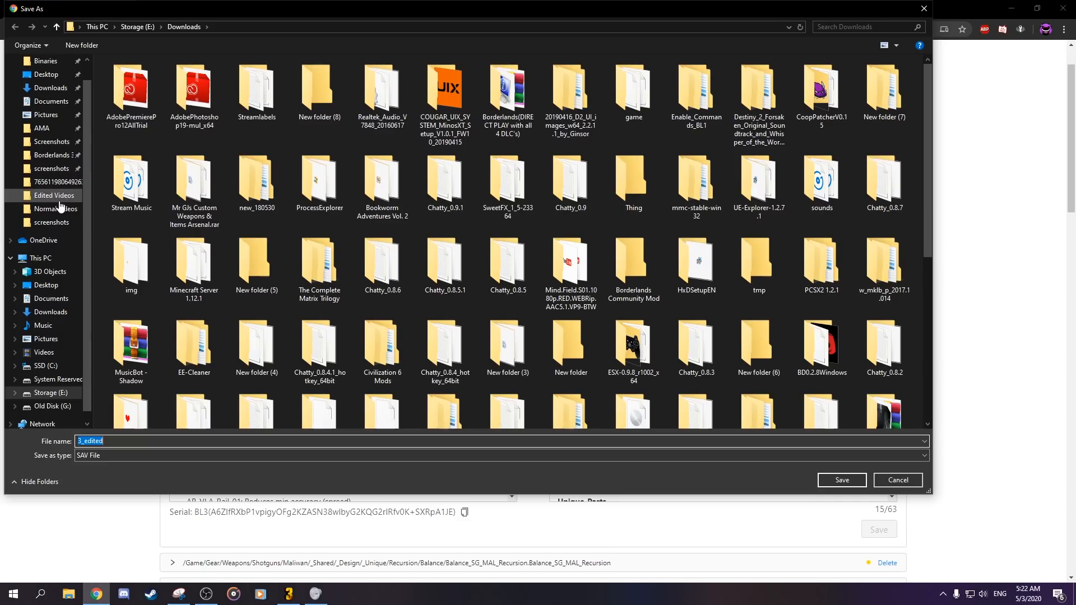
- Save the edited file over 3.sav in the player's folder under Borderlands 3's SaveGames, replacing the existing file
{"action": "left_click", "coordinate": [55, 142]}
{"action": "left_click", "coordinate": [55, 155]}
{"action": "left_click", "coordinate": [61, 144]}
{"action": "left_click", "coordinate": [274, 27]}
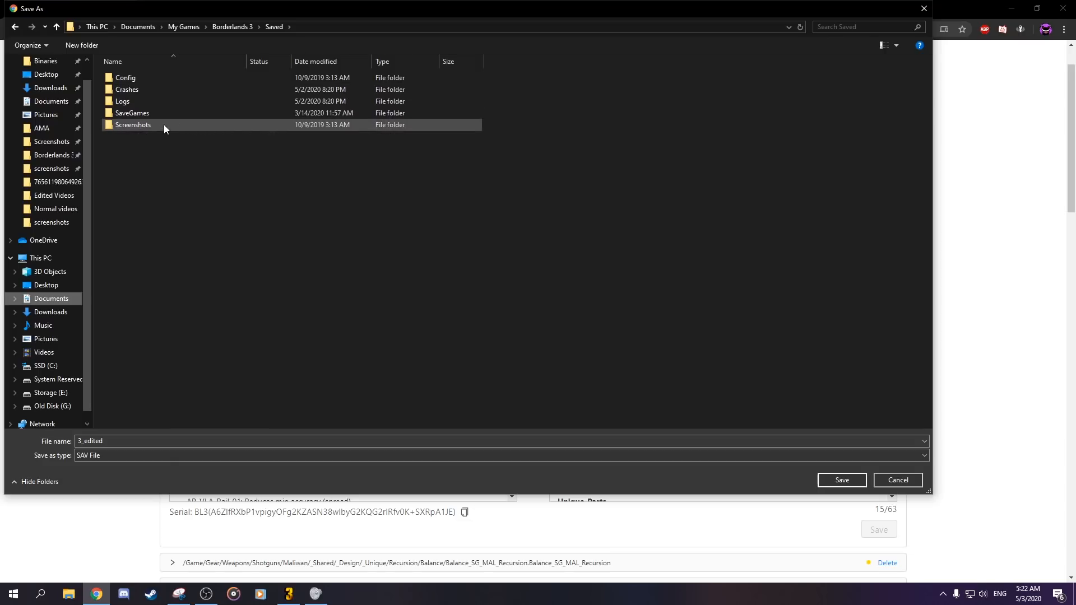
{"action": "double_click", "coordinate": [135, 113]}
{"action": "double_click", "coordinate": [144, 90]}
{"action": "left_click", "coordinate": [143, 90]}
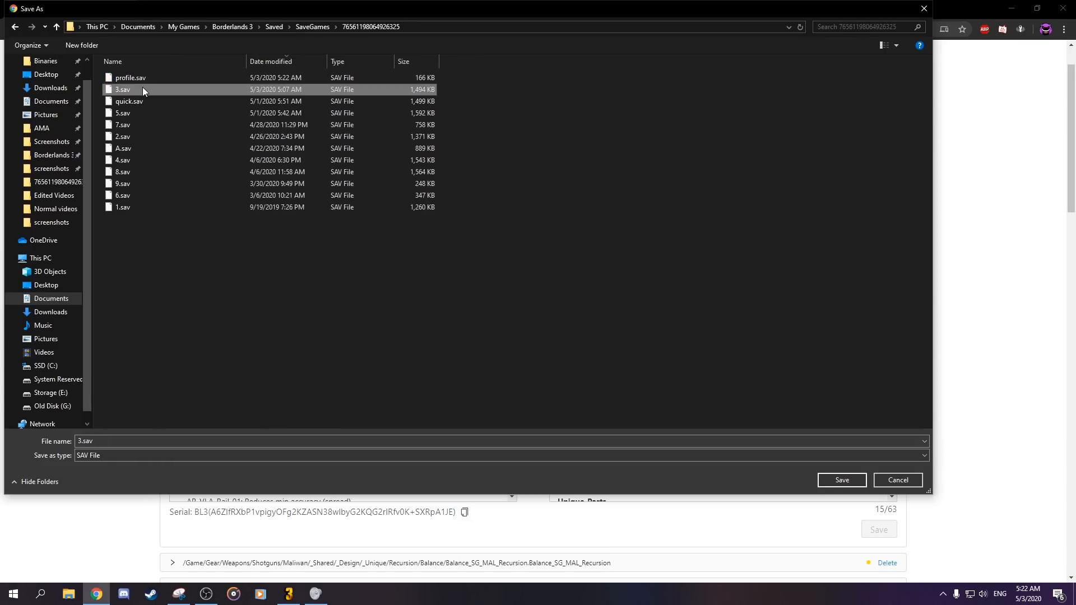
{"action": "left_click", "coordinate": [844, 479]}
{"action": "left_click", "coordinate": [564, 302]}
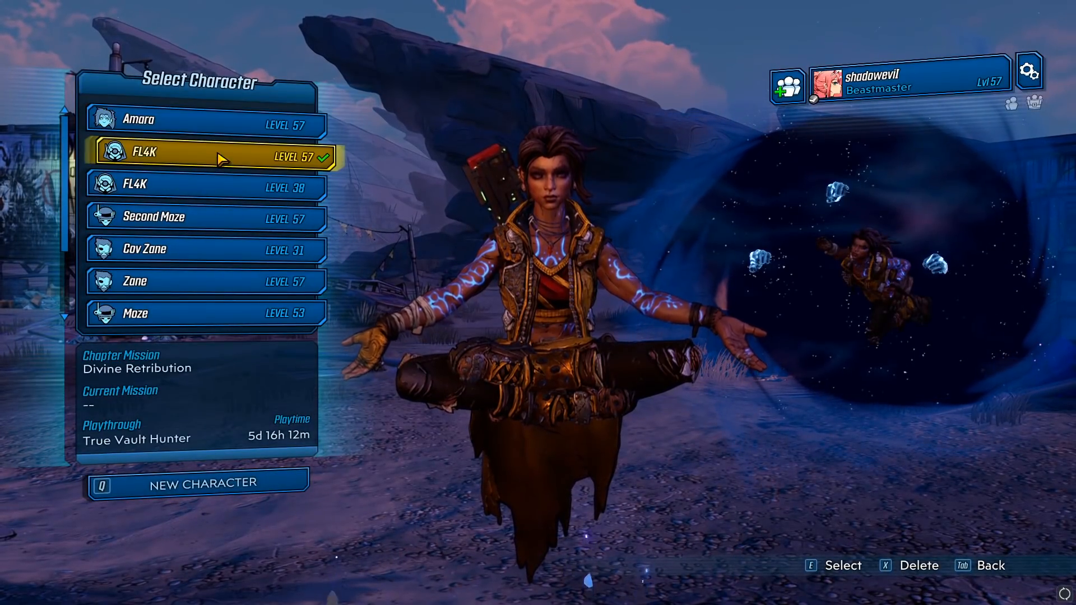
- In Borderlands 3, load the level 57 Amara character at the head of the list and continue the game
{"action": "left_click", "coordinate": [237, 130]}
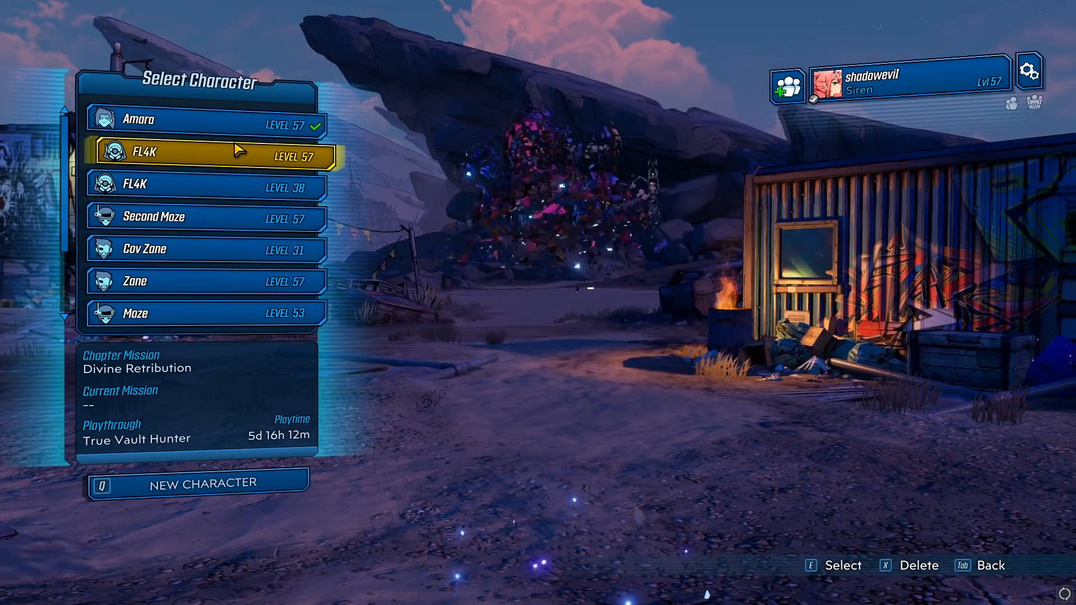
{"action": "key", "text": "Tab"}
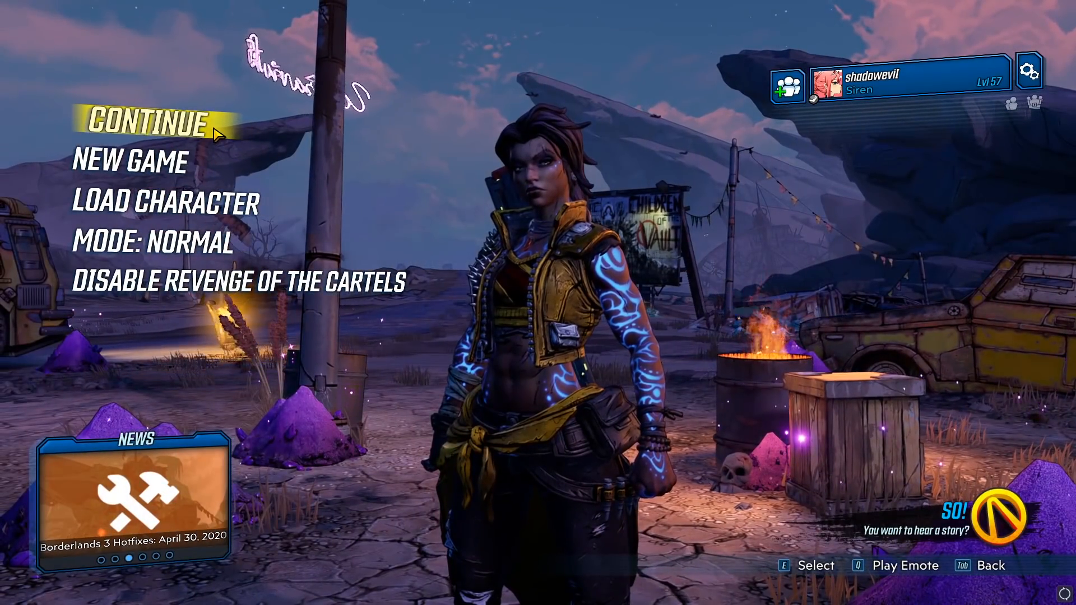
{"action": "left_click", "coordinate": [218, 134]}
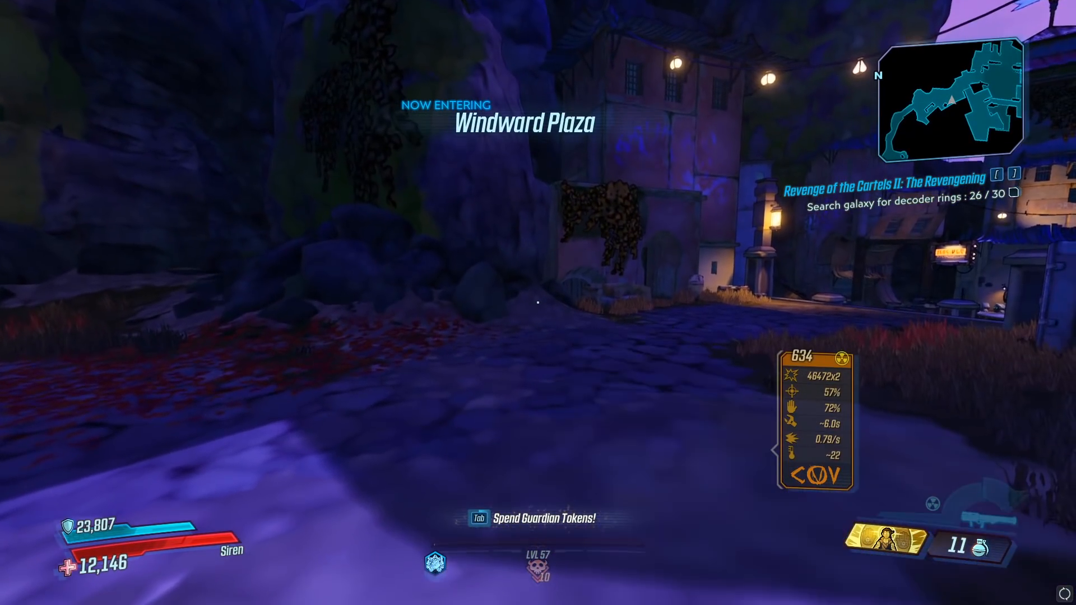
- Inspect the Monarch's item card and anointment in the character's inventory and return to the game
{"action": "key", "text": "Tab"}
{"action": "key", "text": "z"}
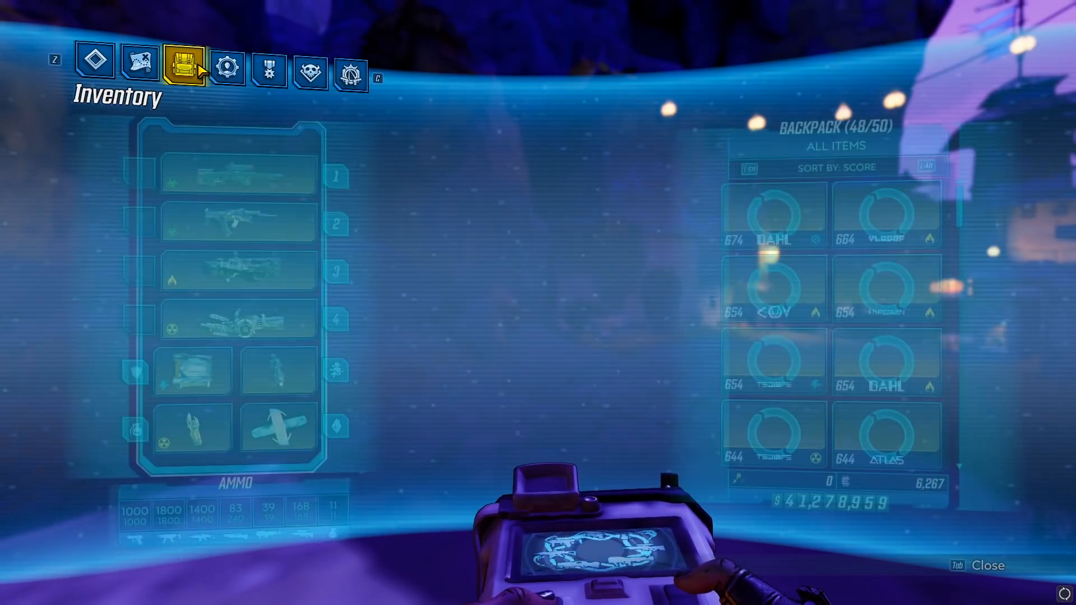
{"action": "key", "text": "f"}
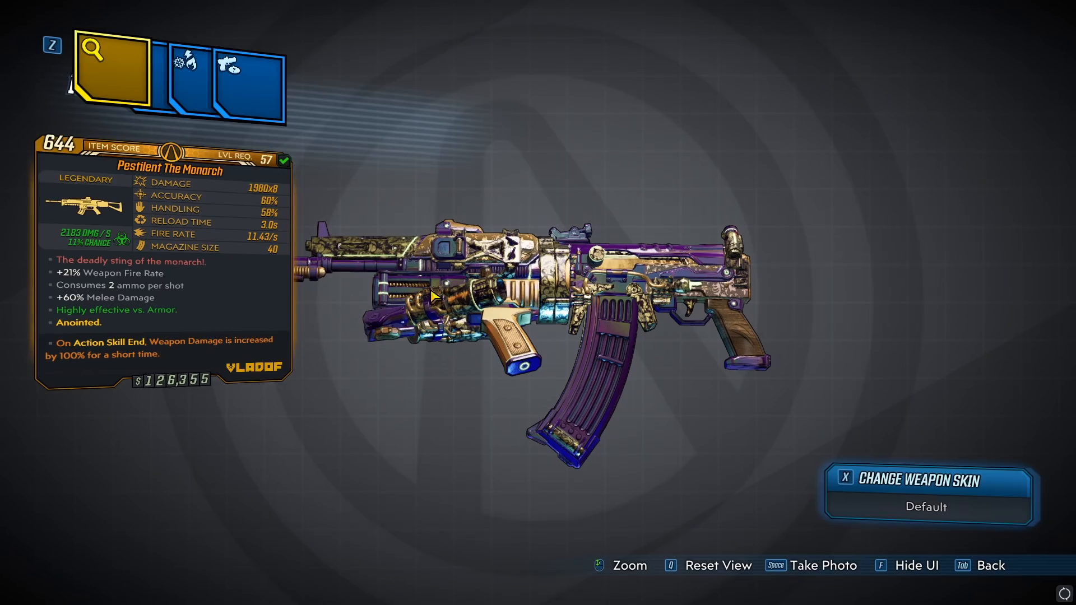
{"action": "key", "text": "Tab"}
{"action": "key", "text": "Tab"}
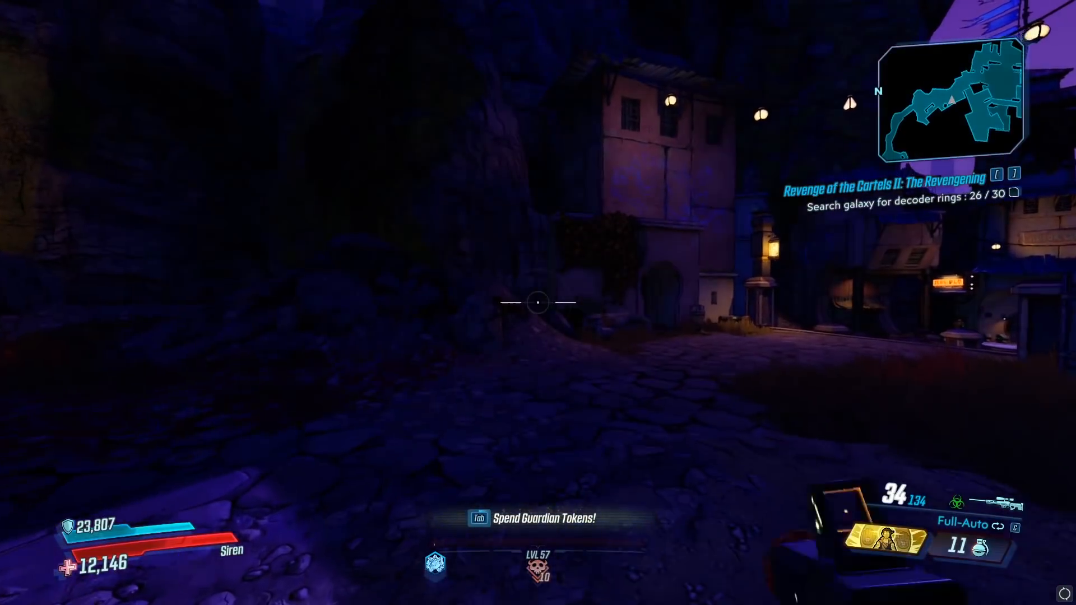
- Advance through Windward Plaza and switch to the Monarch
{"action": "key", "text": "w"}
{"action": "key", "text": "1"}
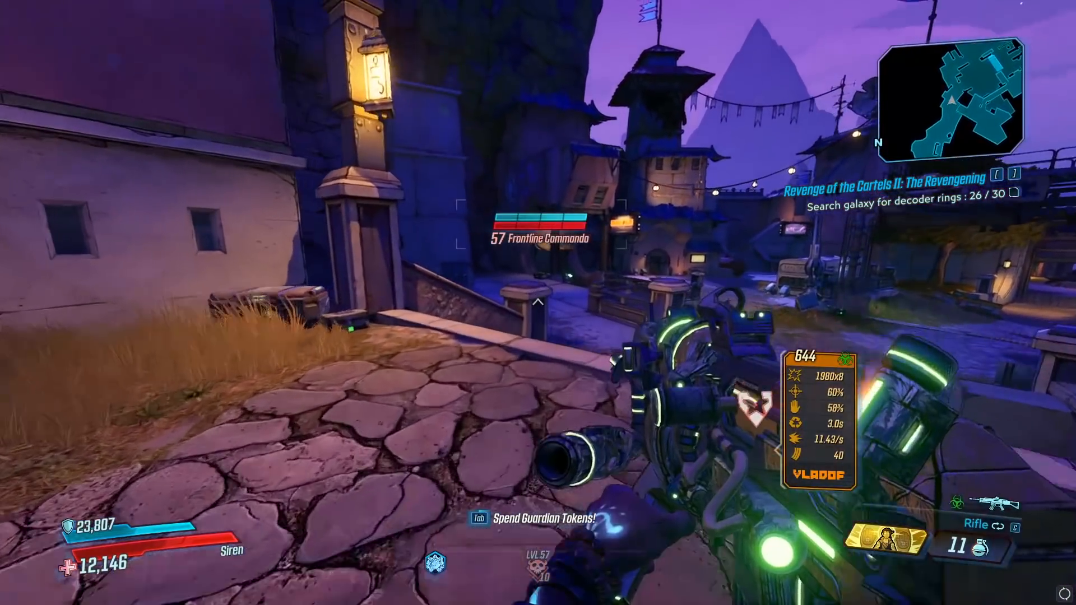
{"action": "key", "text": "w"}
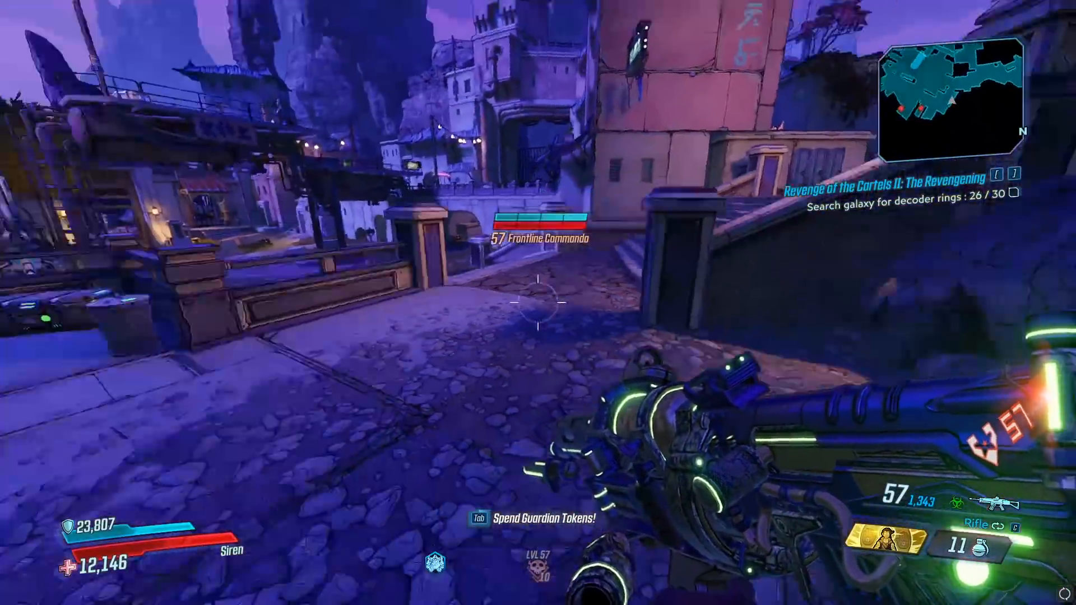
- Run through the plaza, up the stone steps and past the Maliwan container to the rocky ledge above the cobbled path
{"action": "key", "text": "space"}
{"action": "key", "text": "w"}
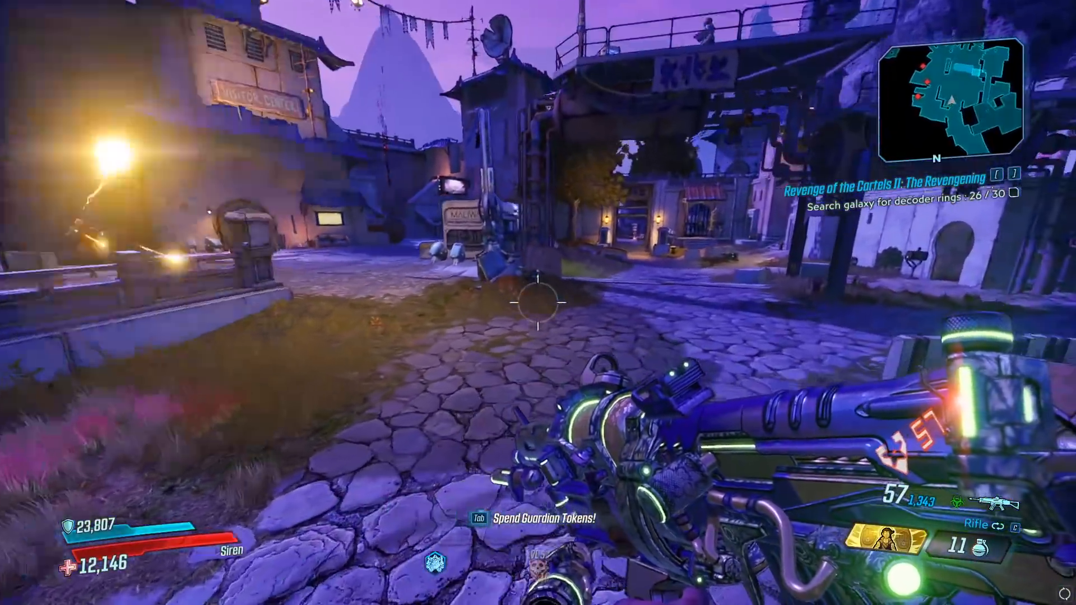
{"action": "key", "text": "w"}
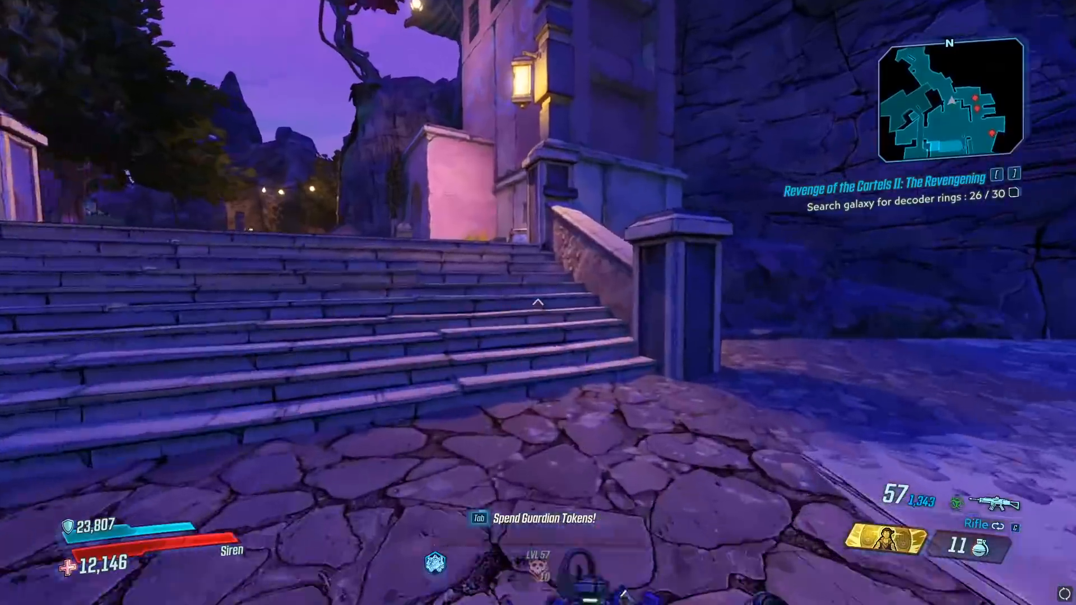
{"action": "key", "text": "w"}
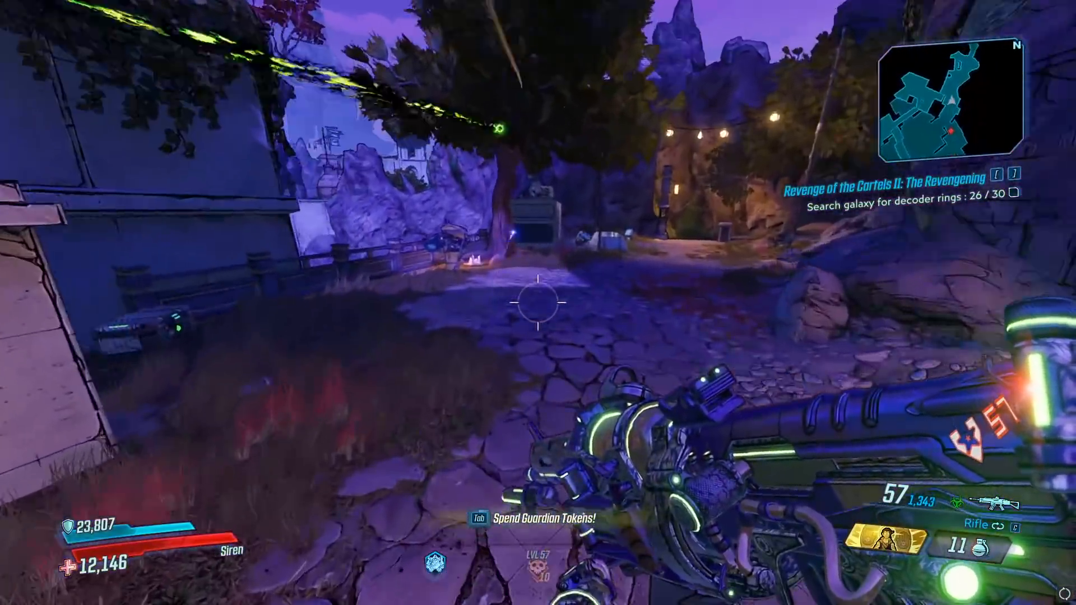
{"action": "key", "text": "w"}
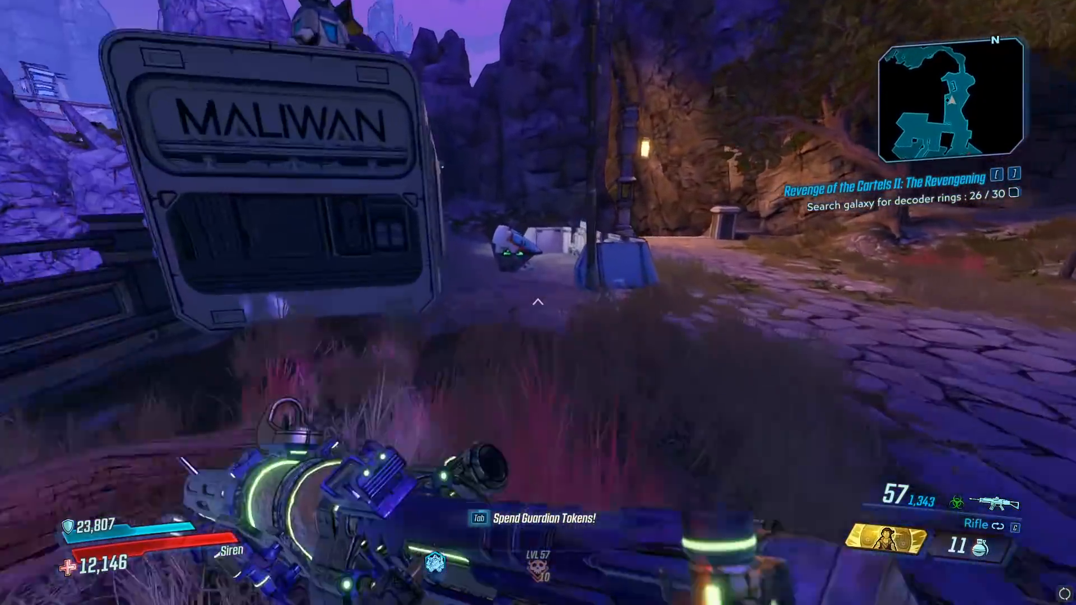
{"action": "key", "text": "w"}
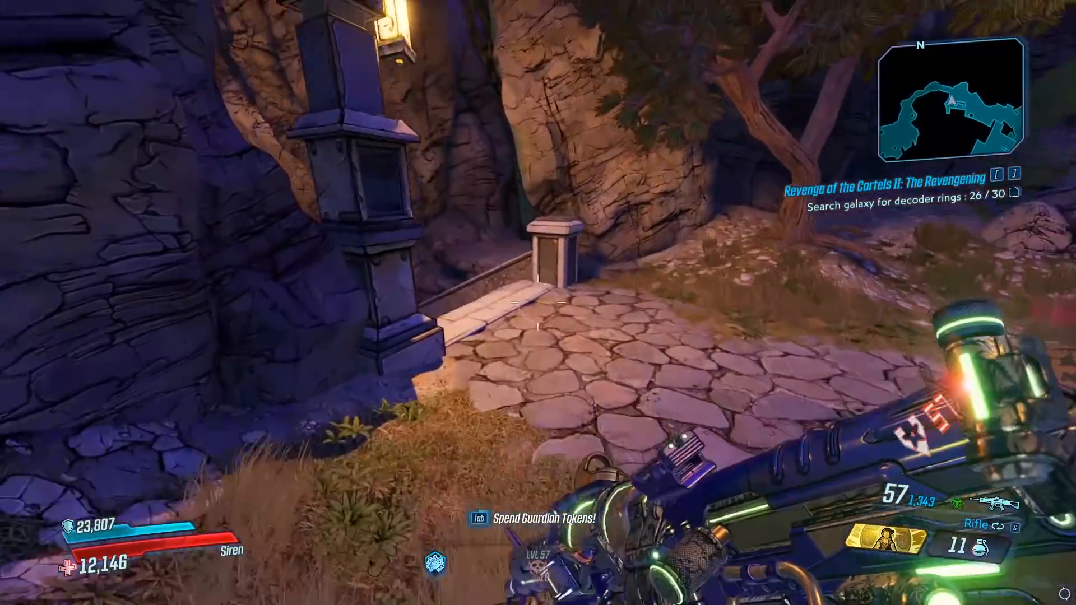
{"action": "key", "text": "w"}
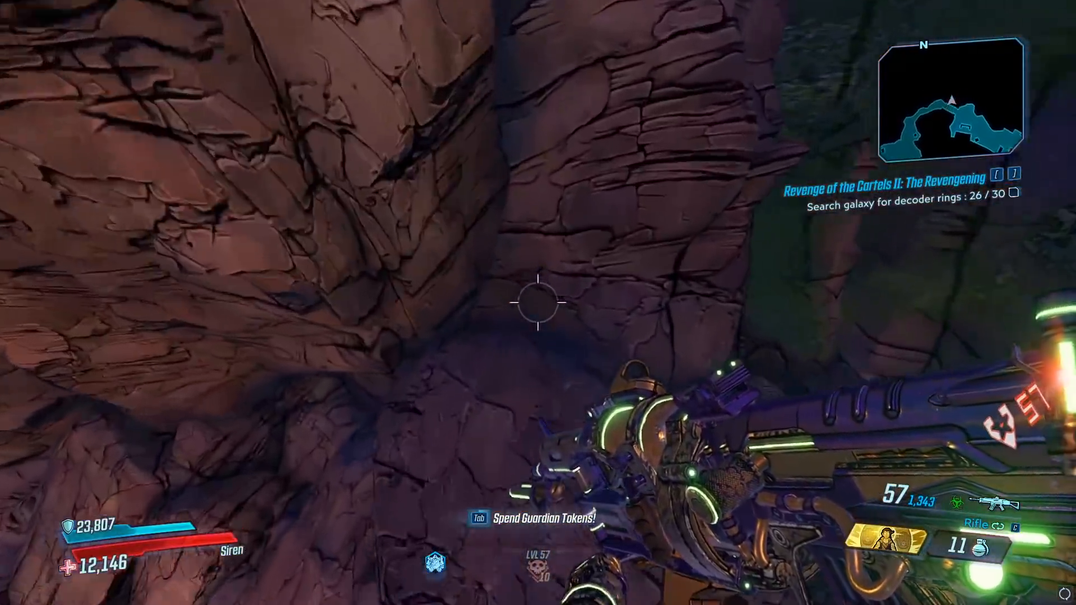
{"action": "key", "text": "w"}
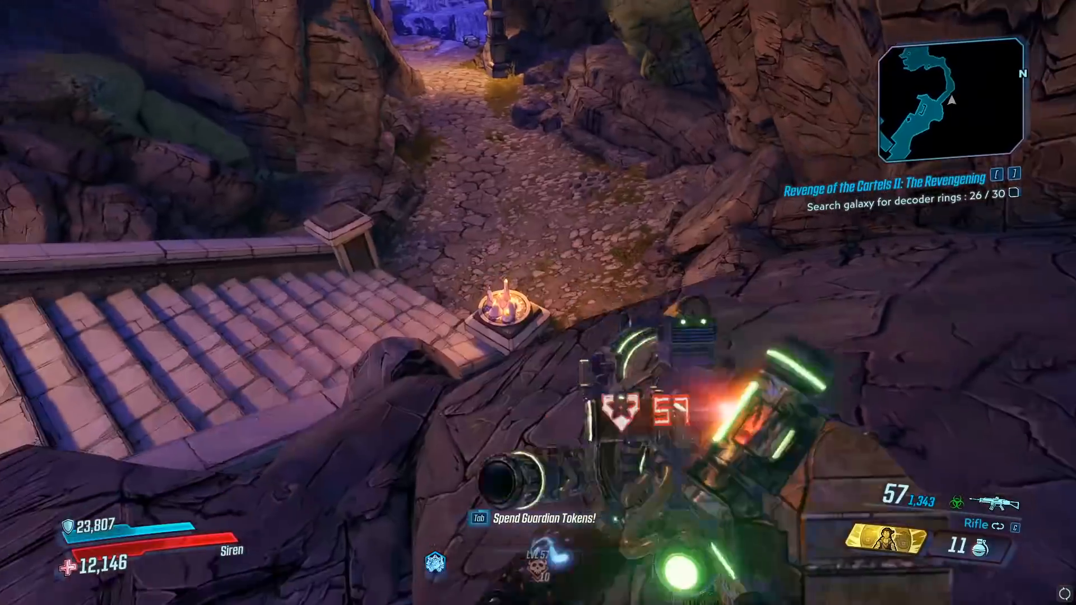